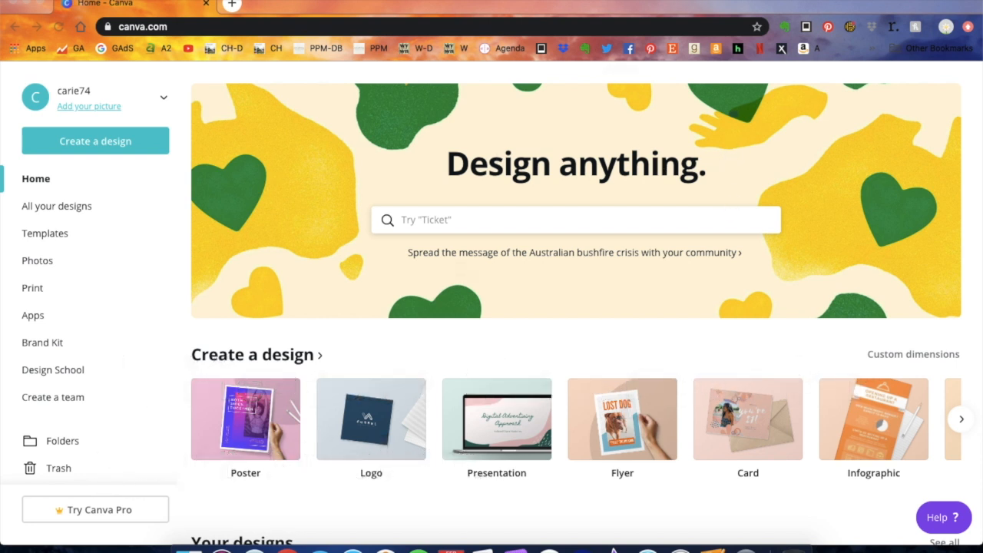
# - Open the photo 2020-02-04 08.24.11-1.jpg from the Camera Uploads folder in Dropbox
pyautogui.click(580, 2)
pyautogui.click(671, 17)
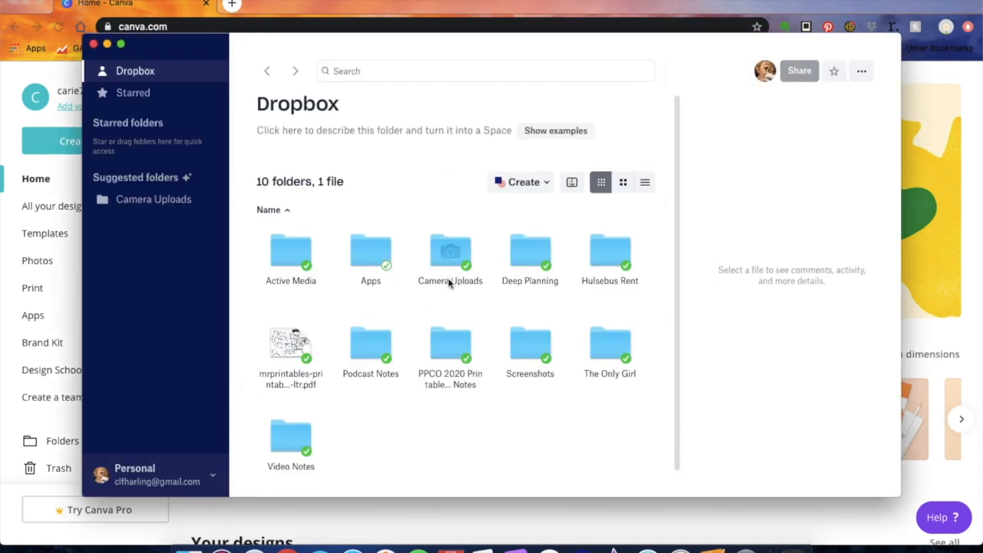
pyautogui.click(447, 266)
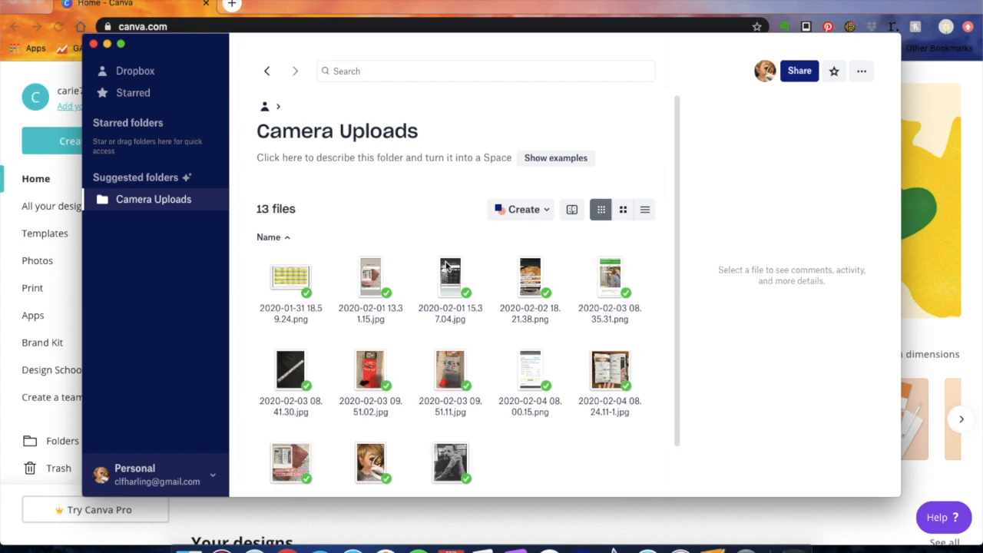
pyautogui.scroll(-1, 450, 264)
pyautogui.click(605, 330)
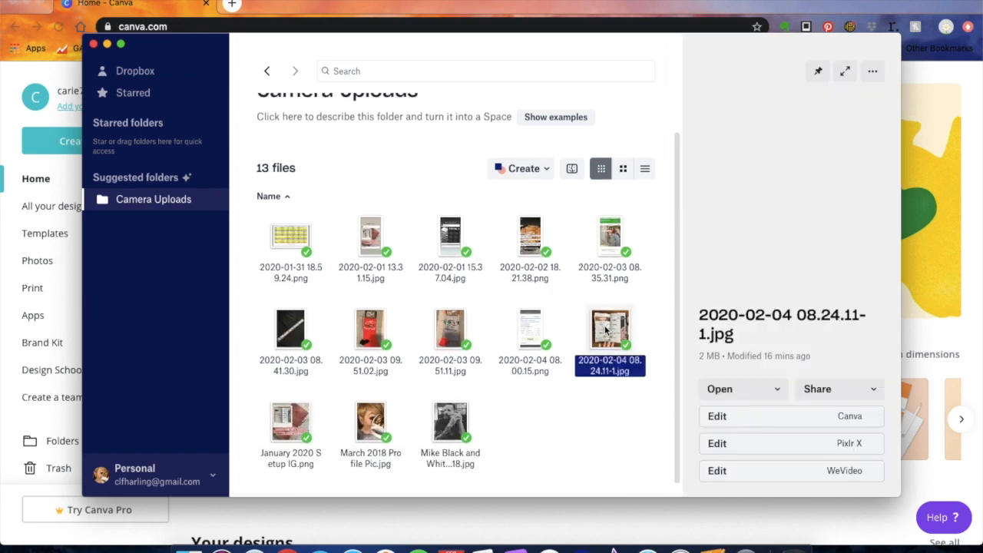
pyautogui.doubleClick(605, 330)
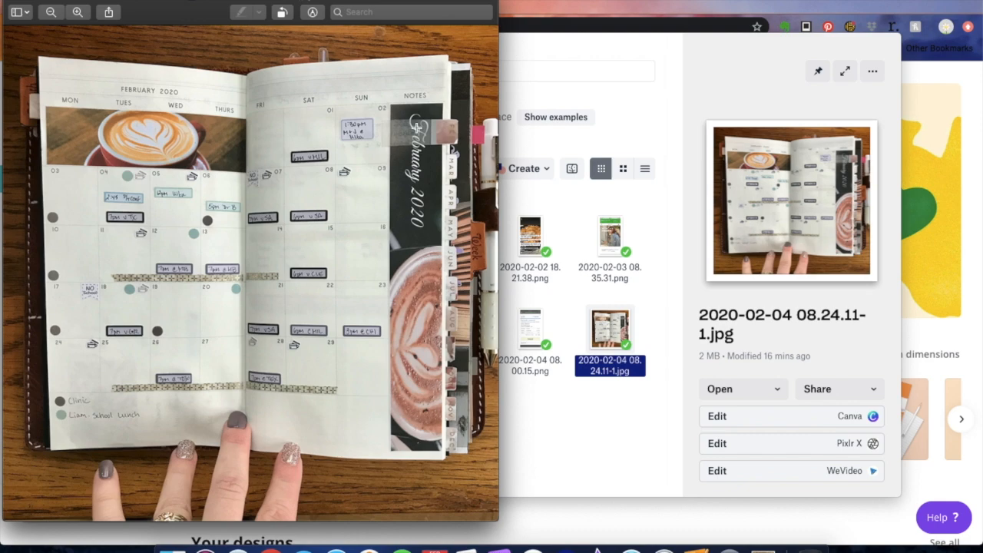
# - Rotate the planner photo a quarter turn counter-clockwise and put the photo and Dropbox windows away
pyautogui.click(284, 12)
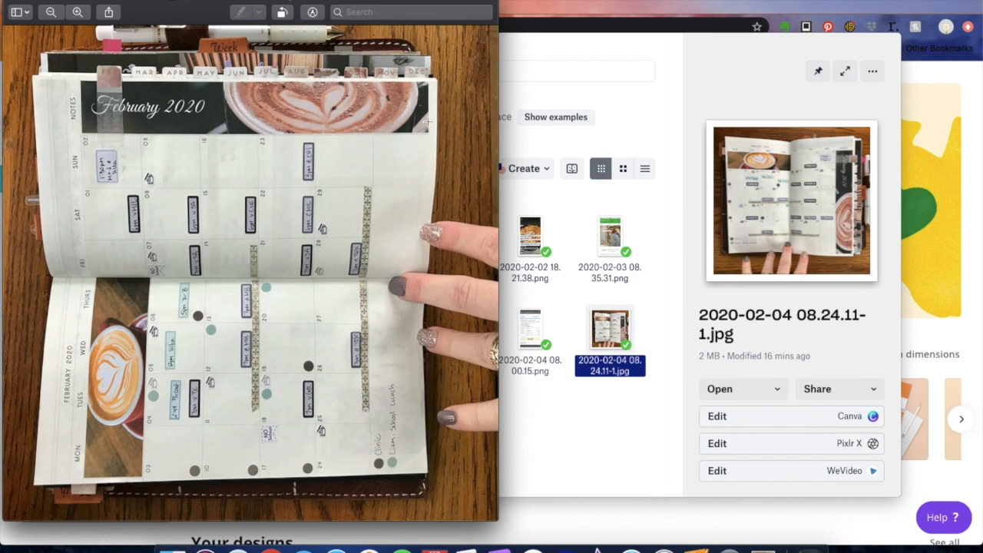
pyautogui.click(23, 3)
pyautogui.click(93, 45)
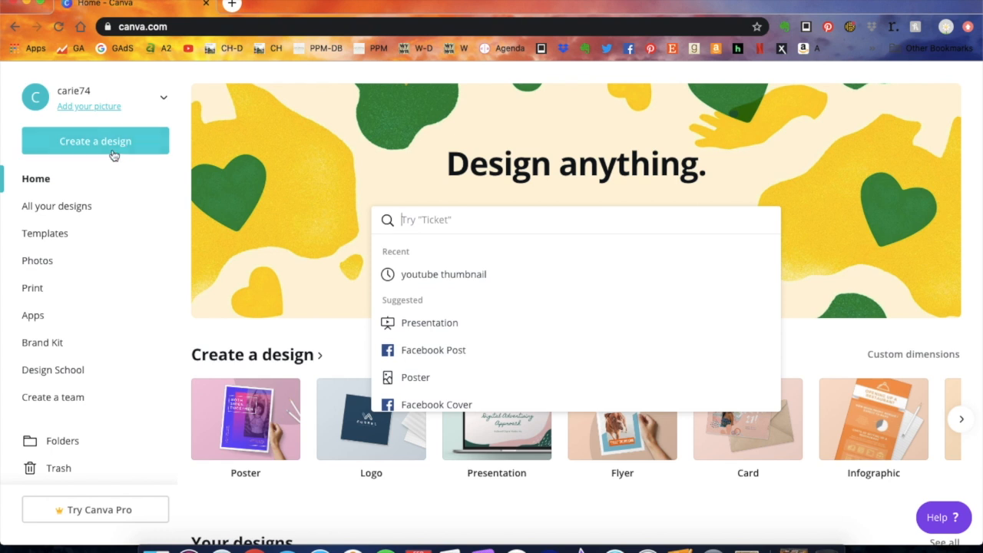
# - Start a custom-dimension design in millimetres with a width of 28 and a height of 120
pyautogui.click(107, 153)
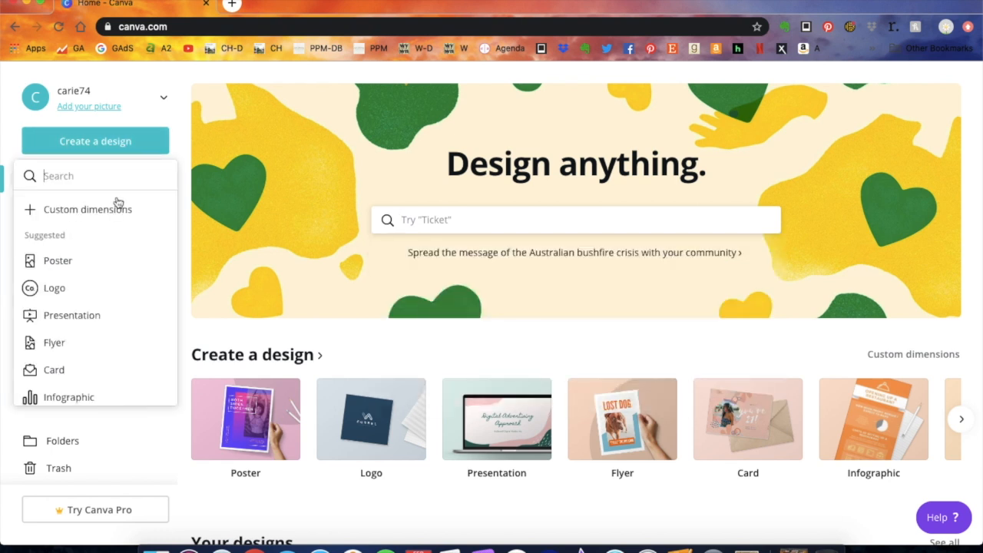
pyautogui.click(85, 215)
pyautogui.write('28')
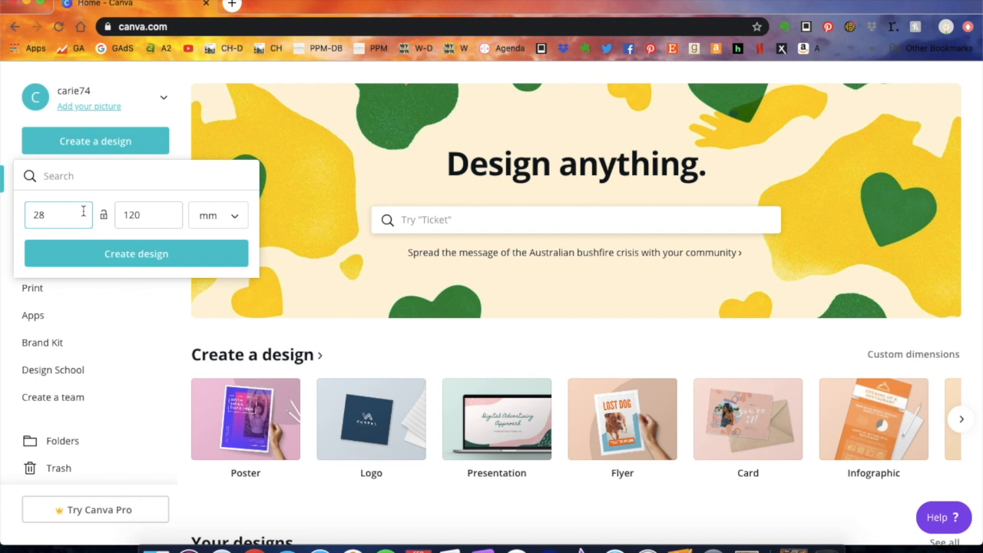
pyautogui.click(234, 221)
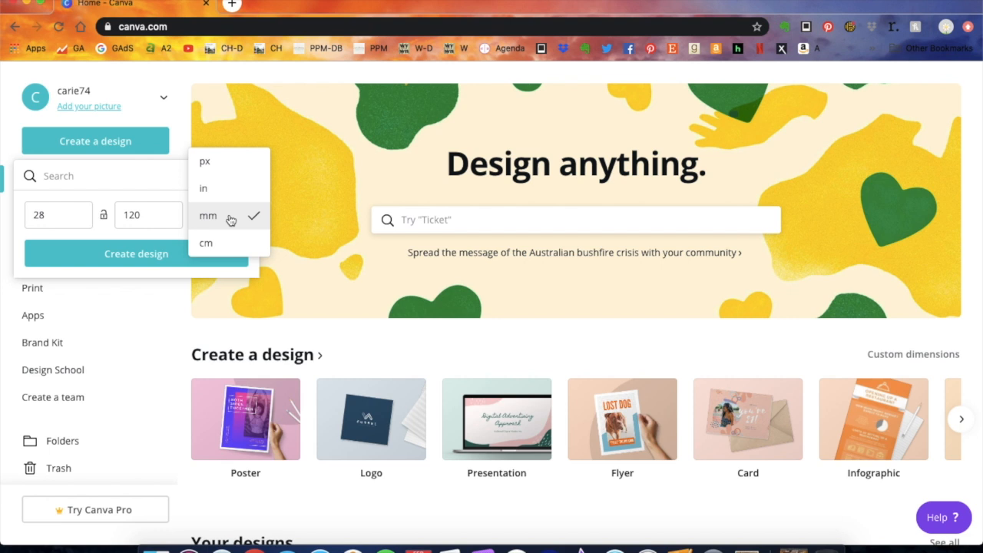
# - Clear both the height and the width of the custom design
pyautogui.click(155, 215)
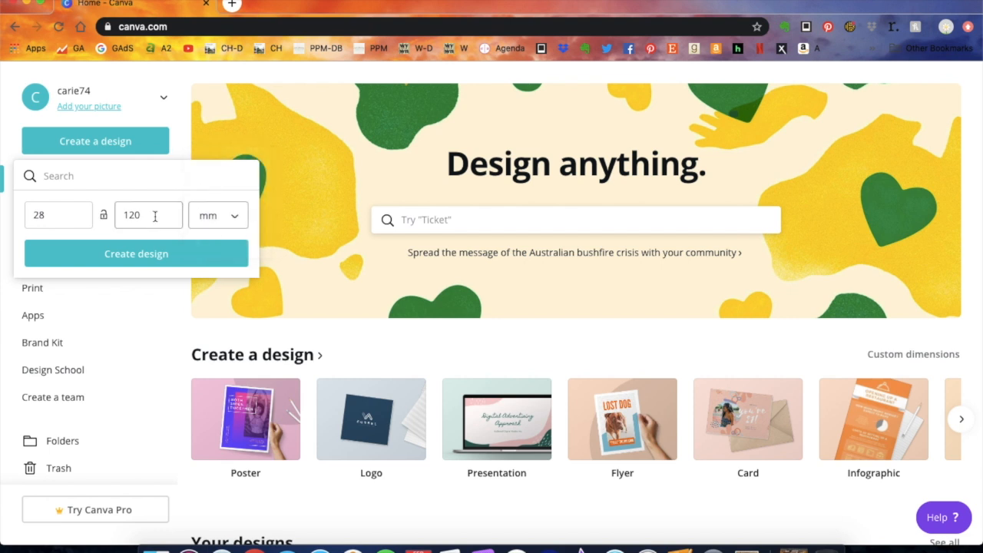
pyautogui.press('BackSpace')
pyautogui.press('BackSpace')
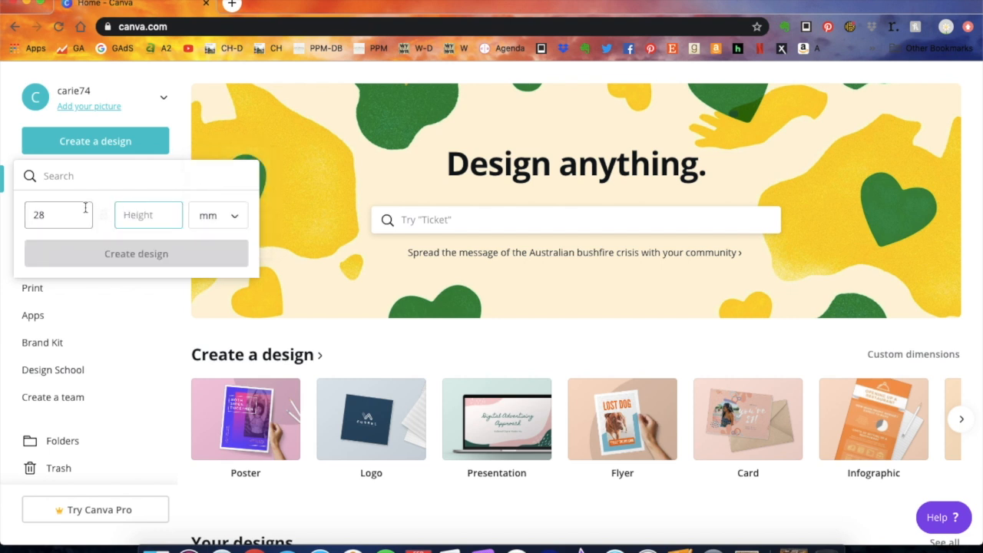
pyautogui.click(53, 215)
pyautogui.press('BackSpace')
pyautogui.press('BackSpace')
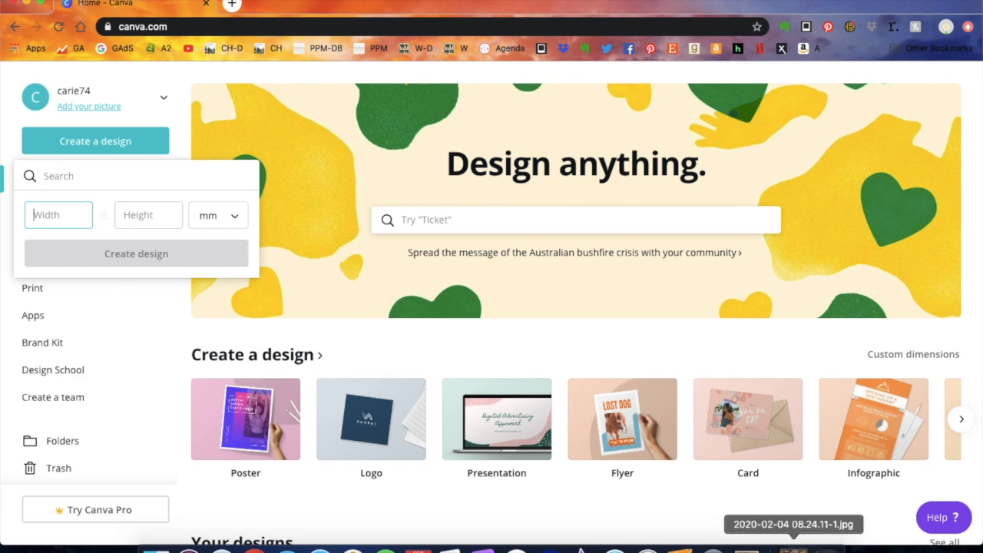
# - Recheck the rotated planner photo and create a custom design 120 mm wide by 28 mm high
pyautogui.click(793, 550)
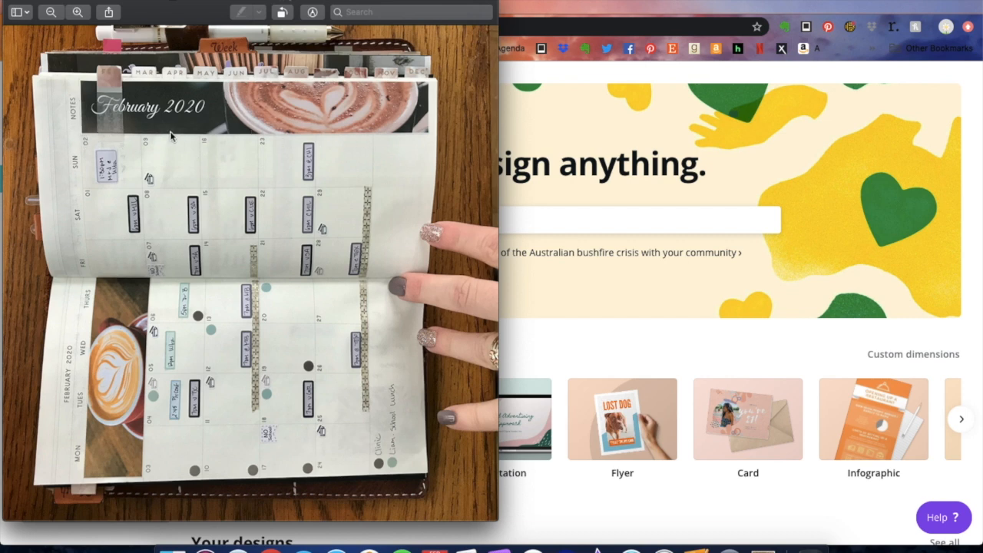
pyautogui.click(27, 1)
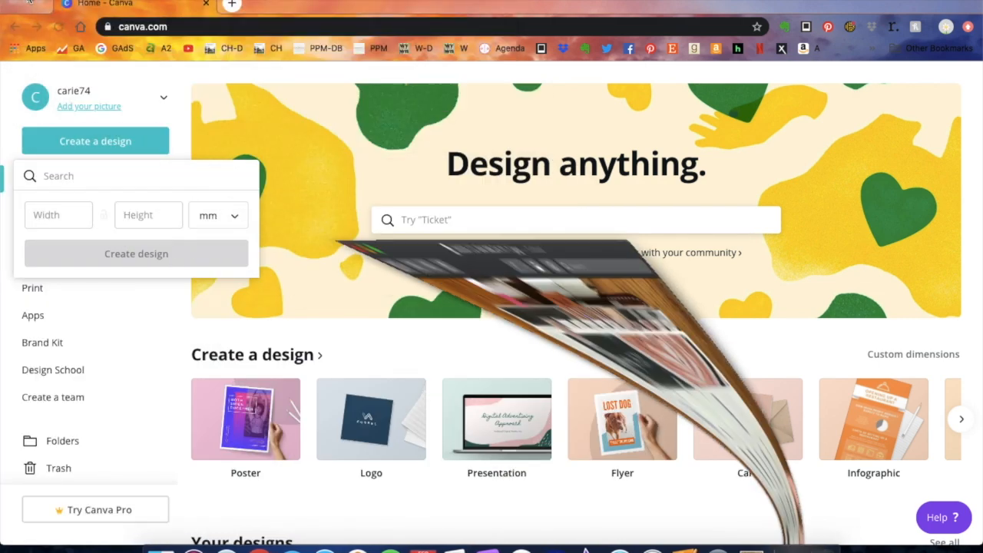
pyautogui.click(157, 217)
pyautogui.write('28')
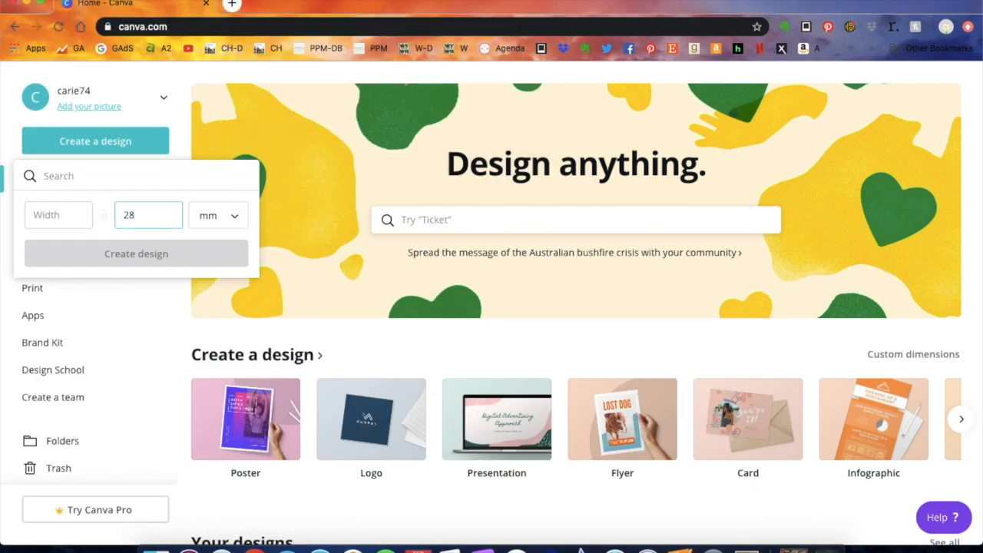
pyautogui.click(68, 215)
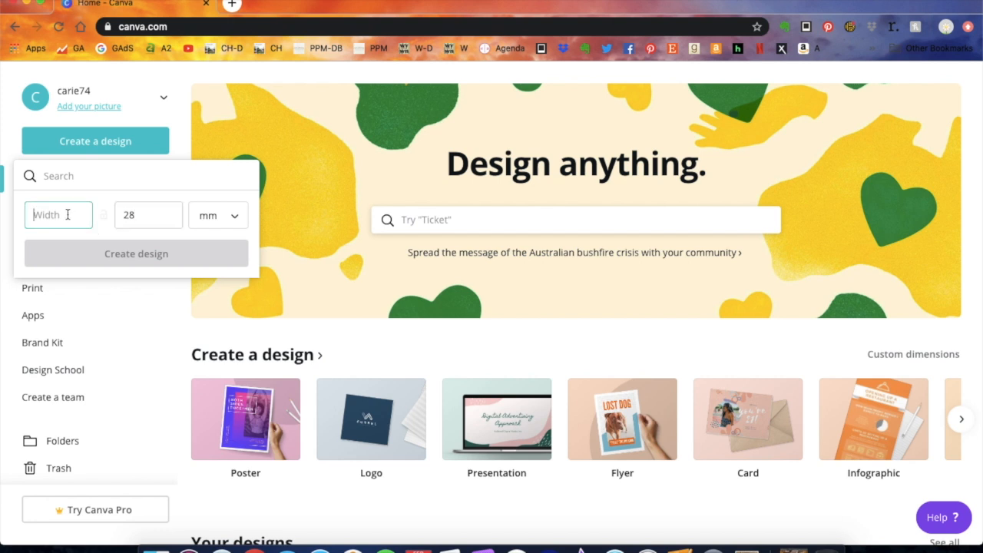
pyautogui.write('120')
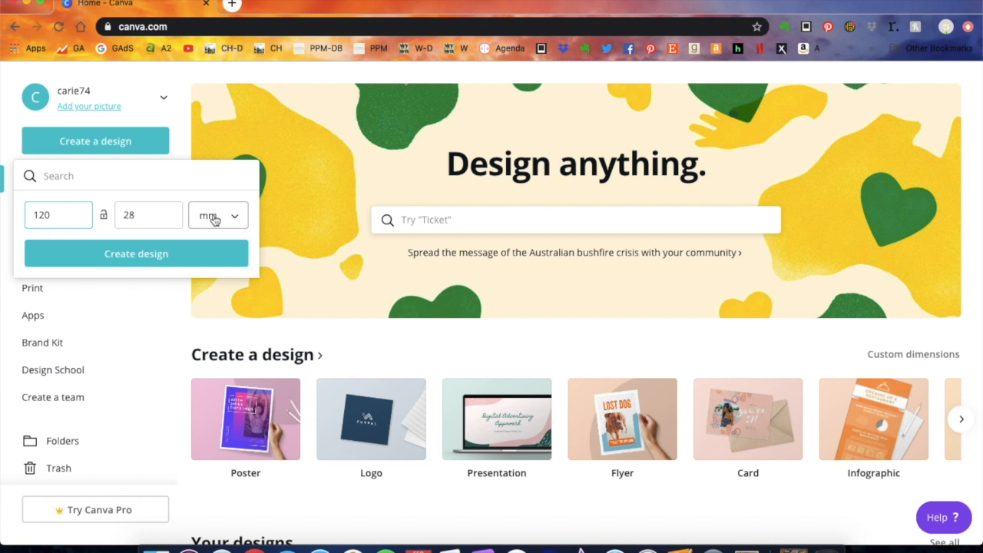
pyautogui.click(177, 258)
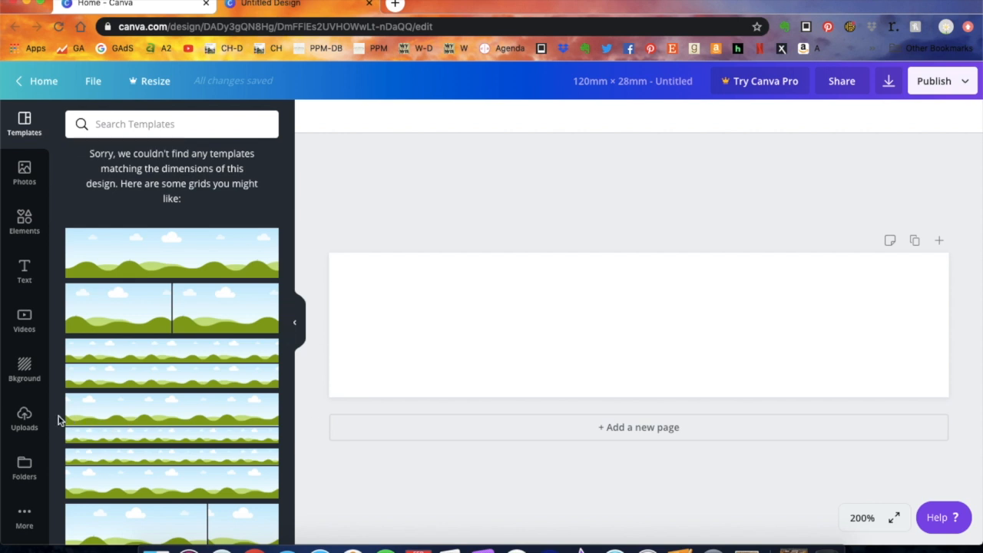
# - Look through the uploaded images and the stock photos, and browse the Flowers photo category
pyautogui.click(26, 421)
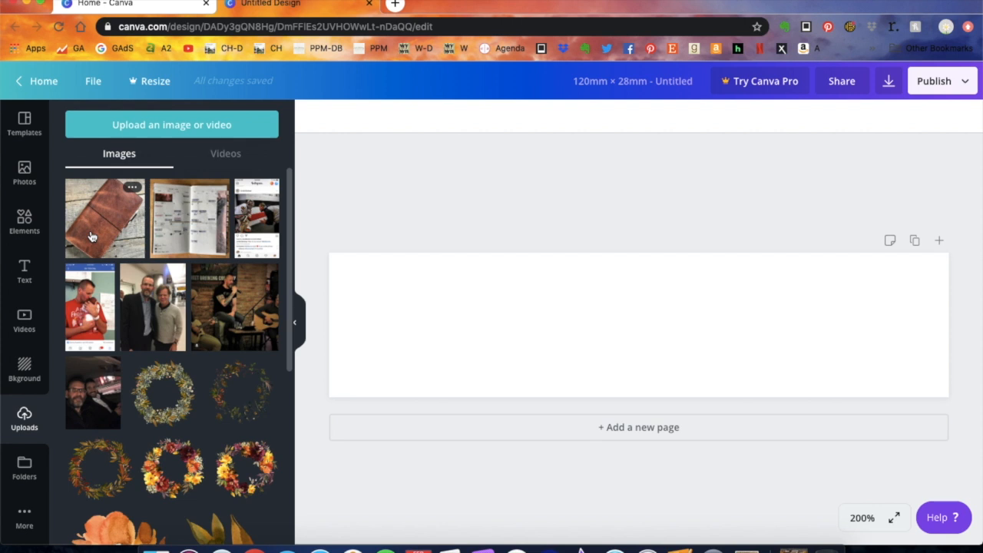
pyautogui.click(24, 173)
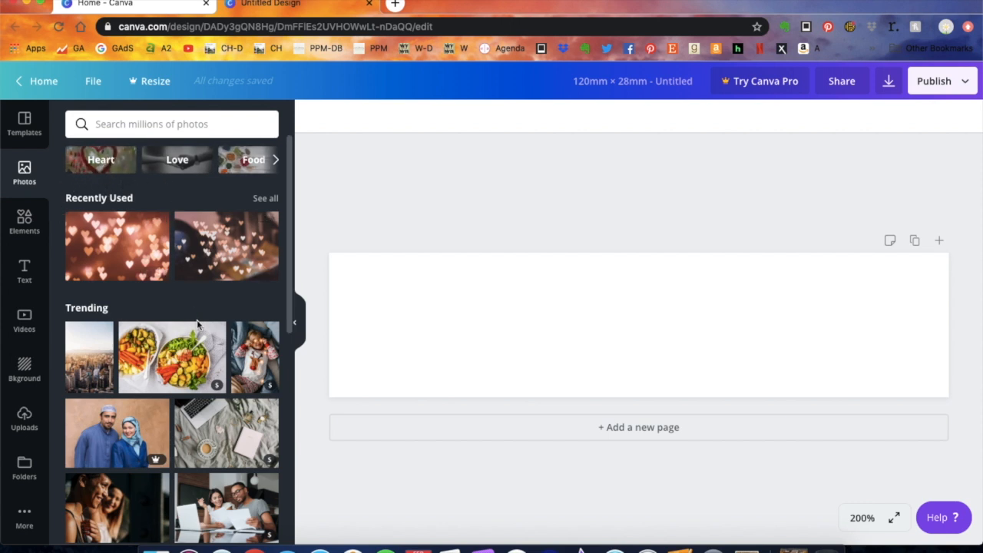
pyautogui.scroll(-5, 174, 394)
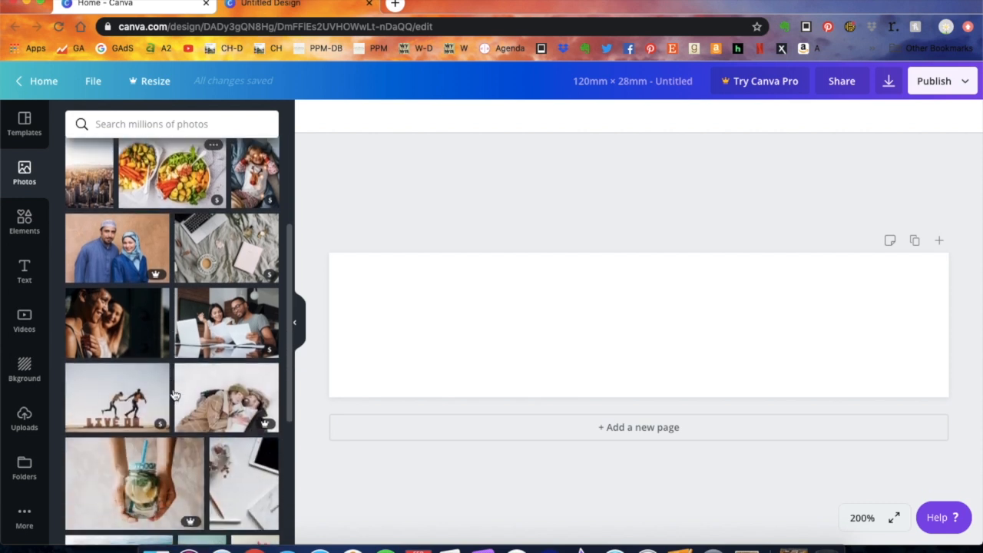
pyautogui.scroll(5, 173, 394)
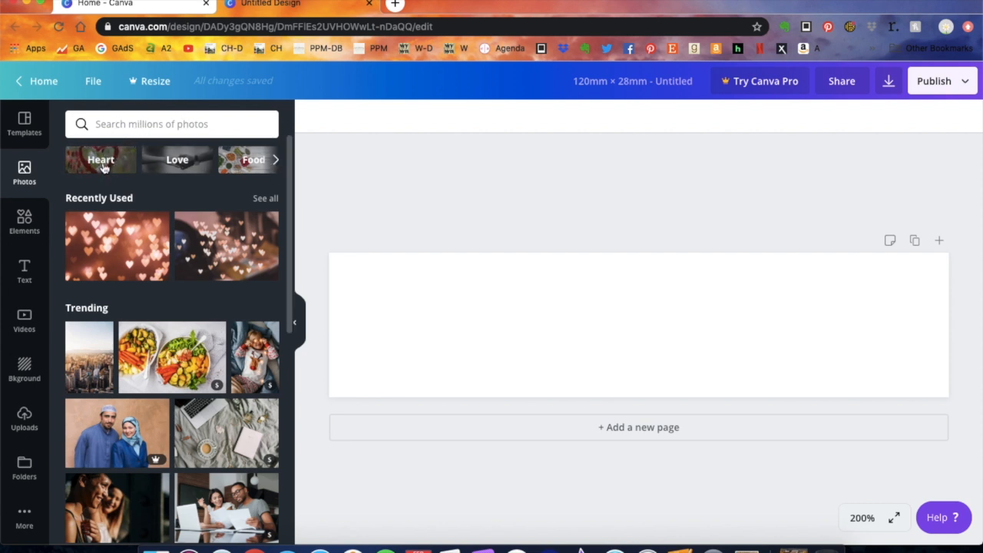
pyautogui.click(277, 161)
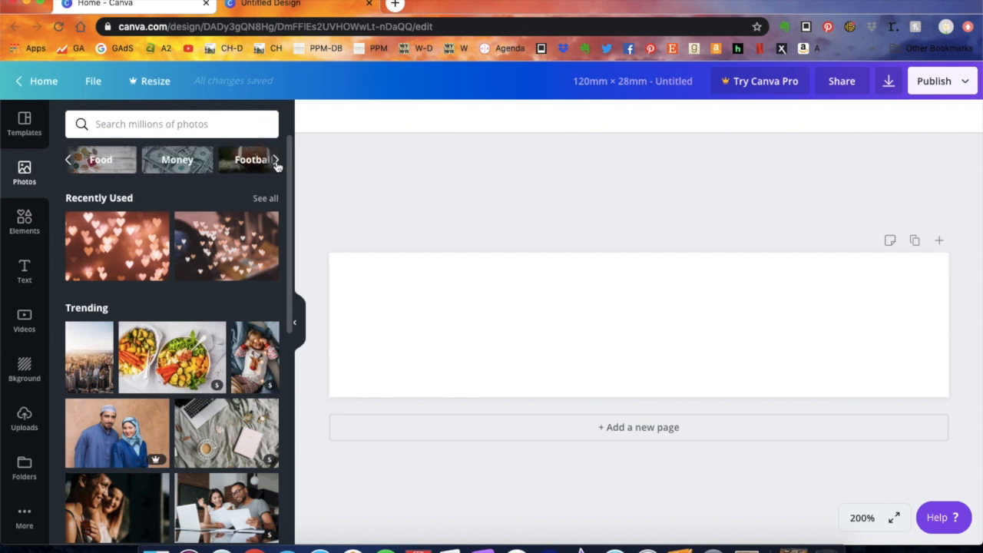
pyautogui.click(276, 161)
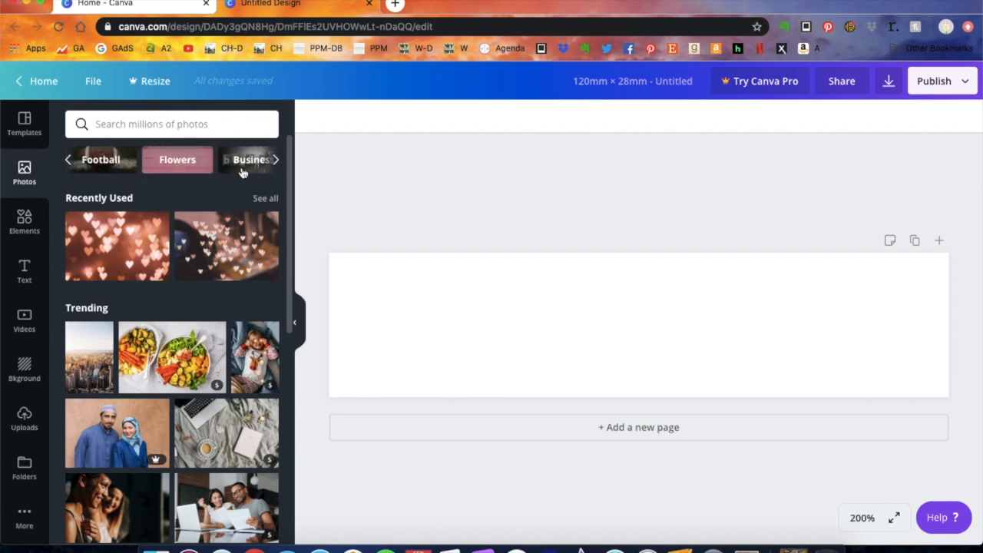
pyautogui.click(177, 160)
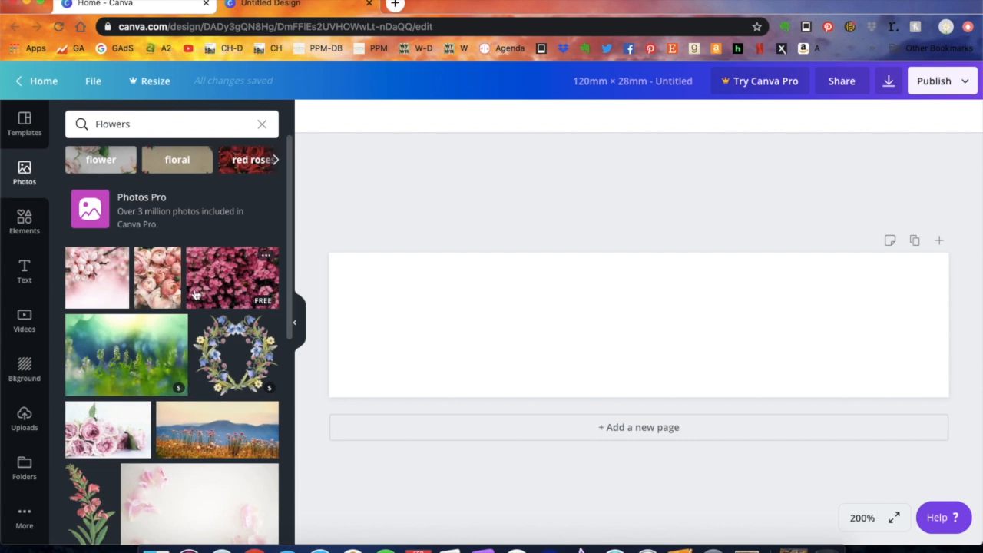
pyautogui.scroll(-8, 195, 295)
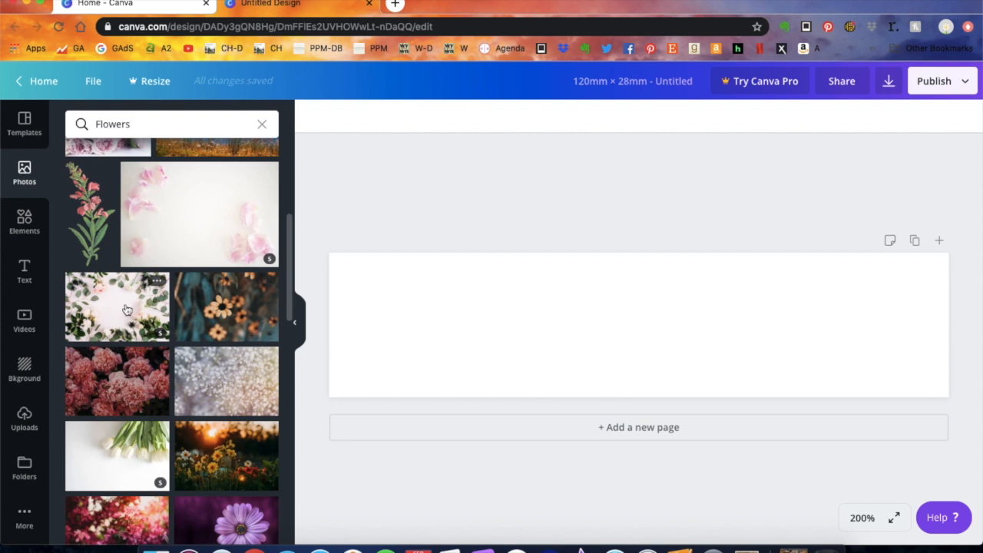
# - Try the pale photo framed by roses and green leaves as the page background, and delete it
pyautogui.moveTo(127, 309); pyautogui.dragTo(332, 307)
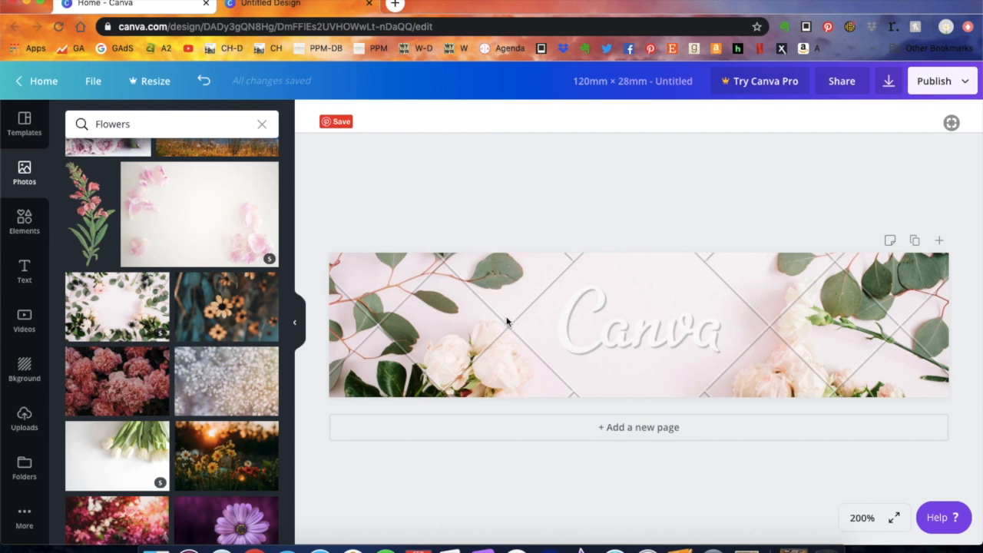
pyautogui.click(465, 326)
pyautogui.press('Delete')
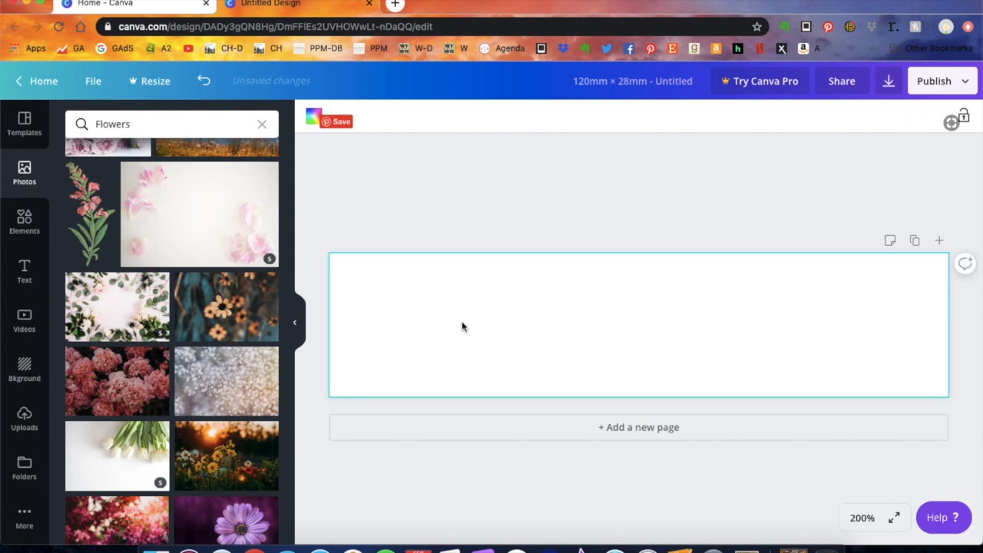
# - Try placing the free orange flower photo as a loose image on the page, and delete it
pyautogui.click(248, 310)
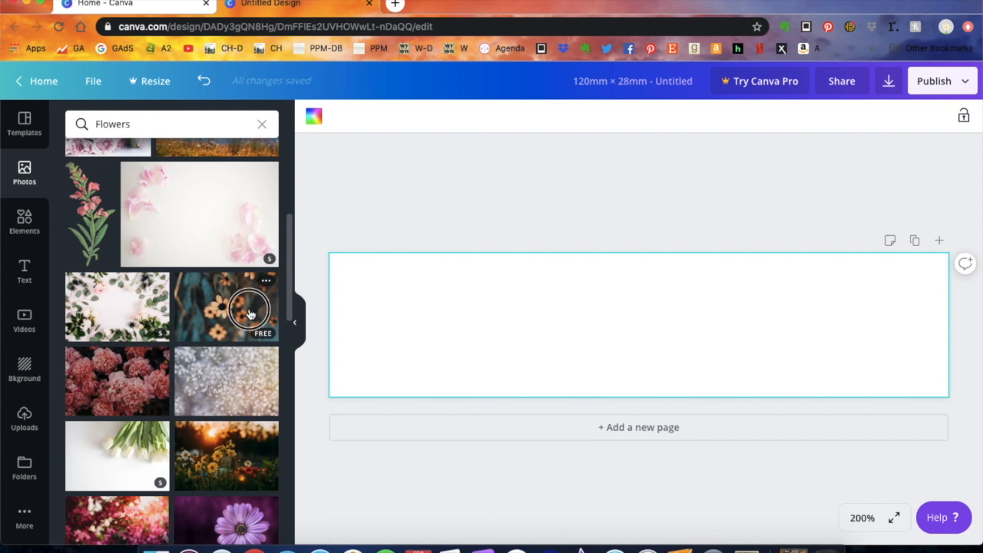
pyautogui.moveTo(249, 311); pyautogui.dragTo(482, 313)
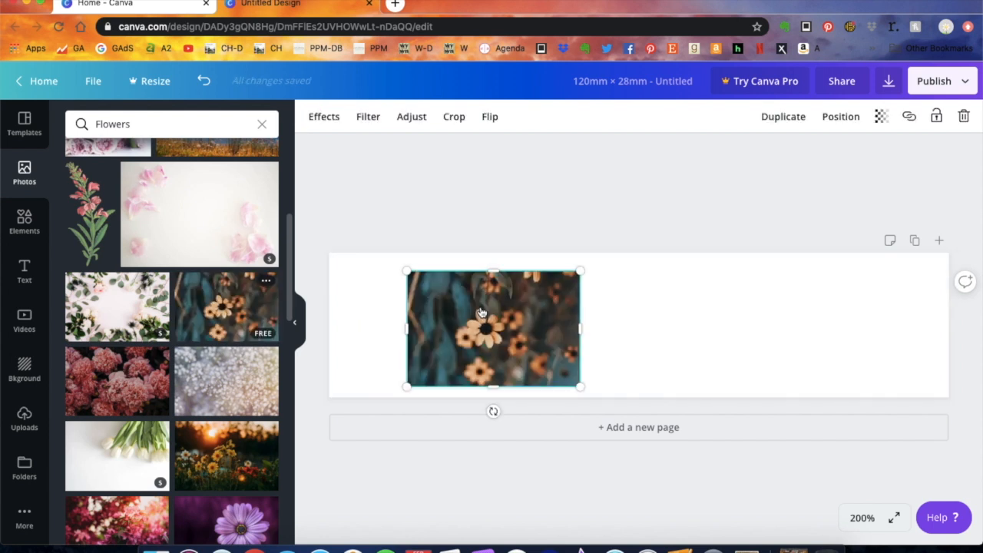
pyautogui.press('Delete')
# - Fill the whole page with the free orange flower photo and shift it slightly within the crop frame
pyautogui.moveTo(258, 301); pyautogui.dragTo(330, 294)
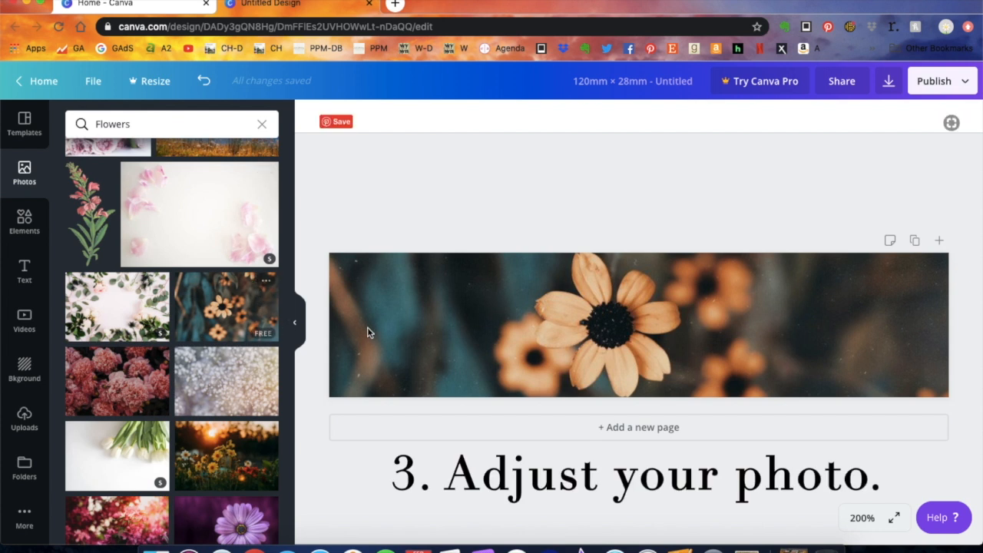
pyautogui.doubleClick(465, 343)
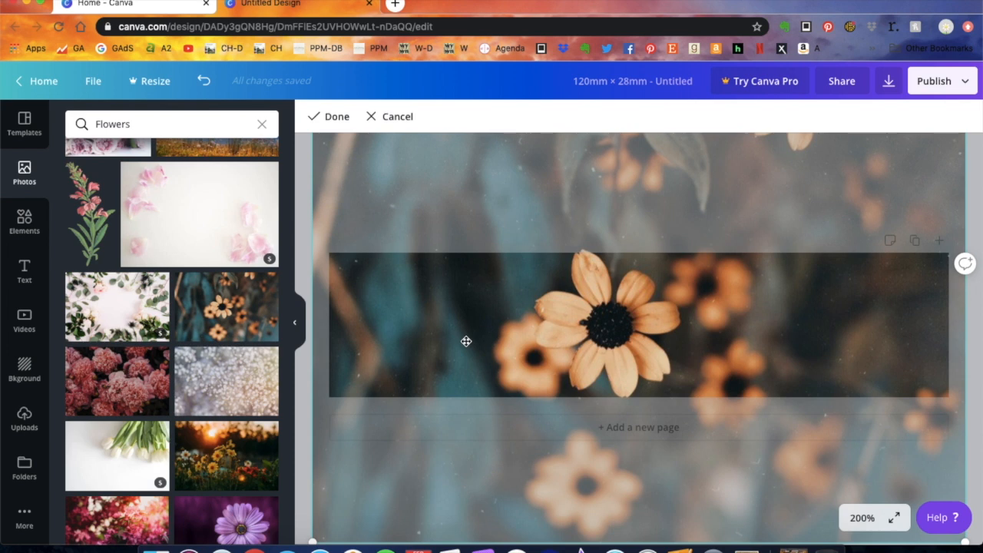
pyautogui.moveTo(465, 340)
pyautogui.mouseDown()
pyautogui.moveTo(465, 235)
pyautogui.moveTo(472, 335)
pyautogui.moveTo(494, 336)
pyautogui.moveTo(491, 281)
pyautogui.moveTo(487, 373)
pyautogui.moveTo(448, 412)
pyautogui.moveTo(455, 335)
pyautogui.mouseUp()
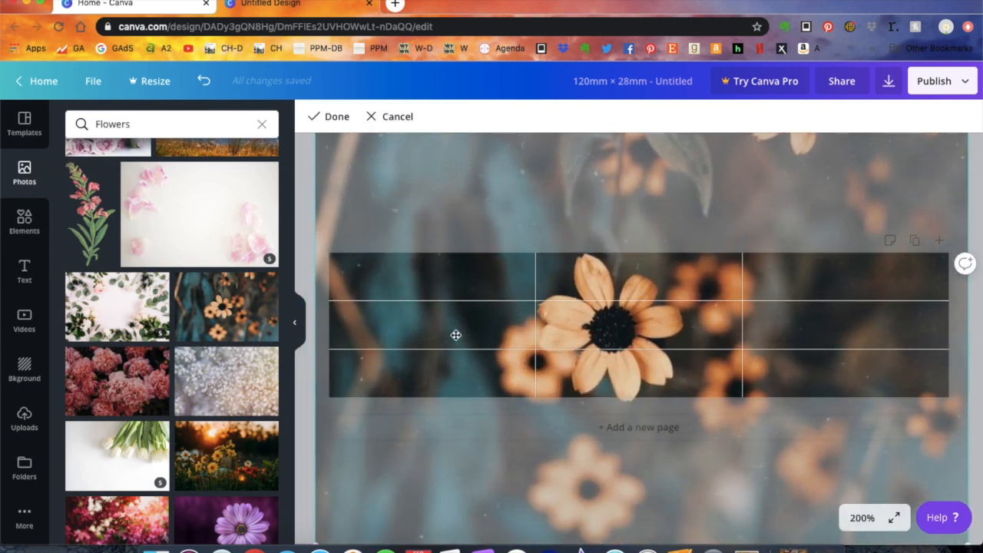
pyautogui.click(333, 116)
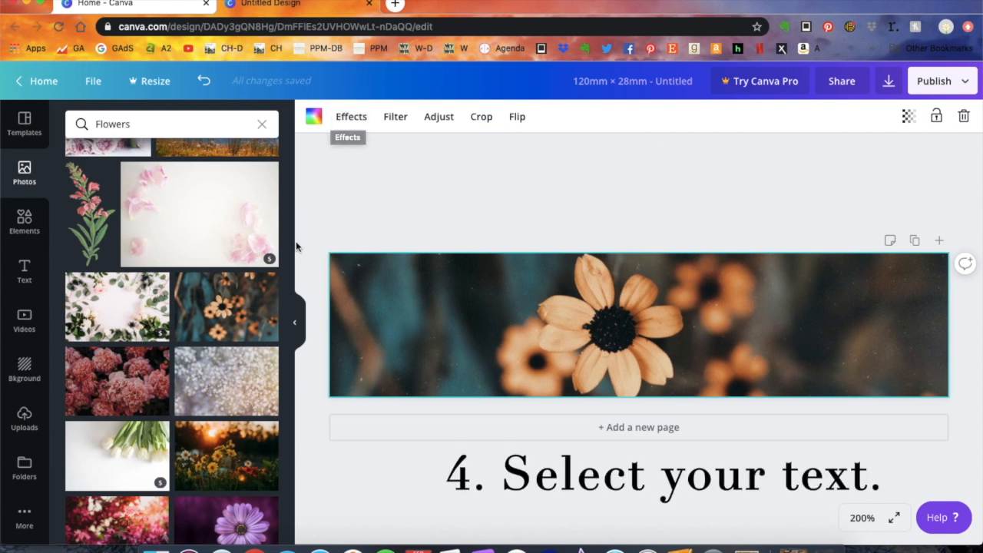
# - Browse the font combinations and add a plain heading text box over the flower photo
pyautogui.click(24, 272)
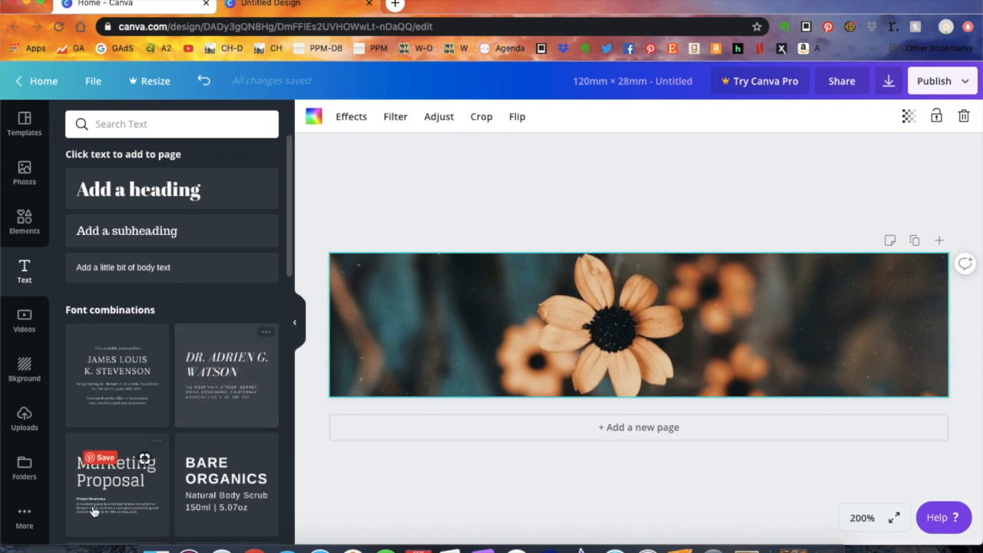
pyautogui.scroll(-2, 205, 444)
pyautogui.scroll(-3, 205, 444)
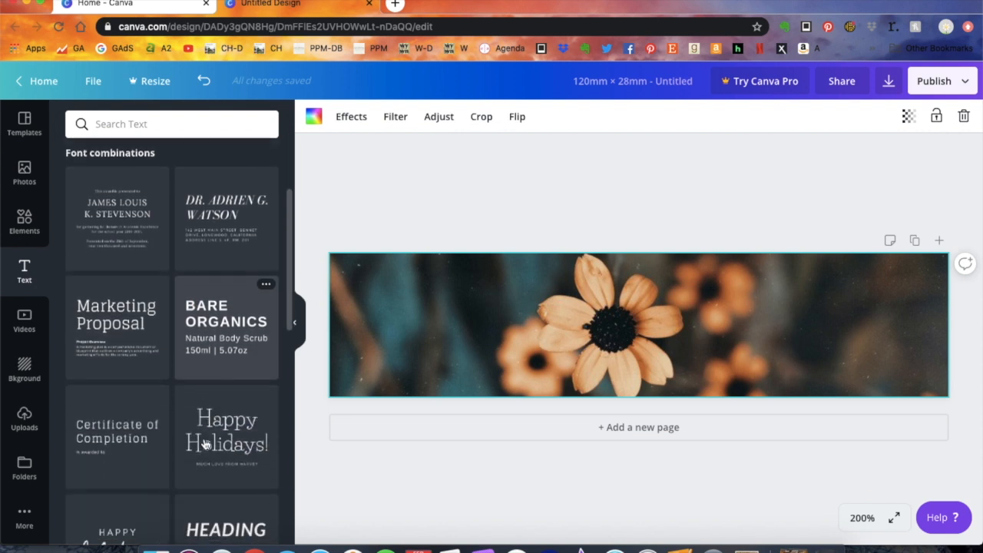
pyautogui.scroll(5, 205, 444)
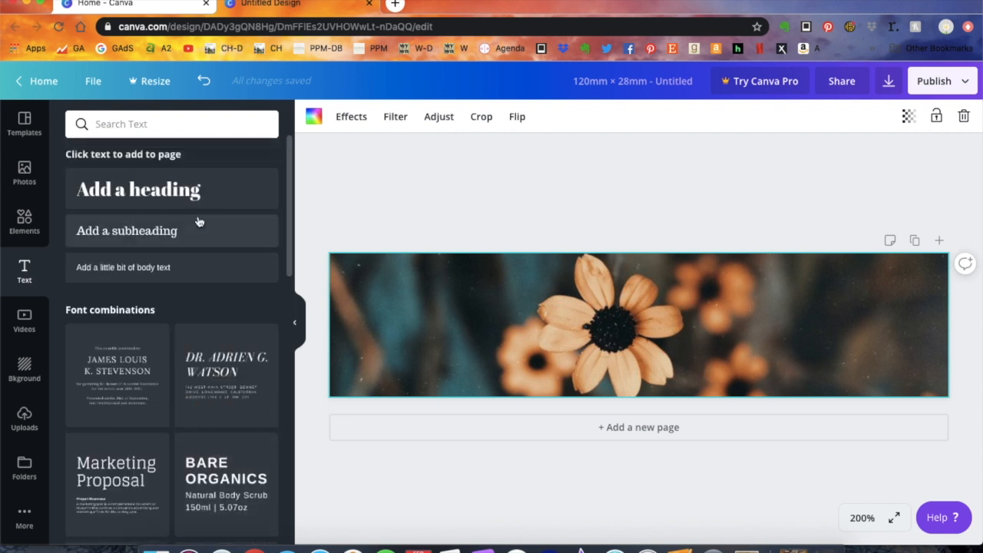
pyautogui.click(200, 189)
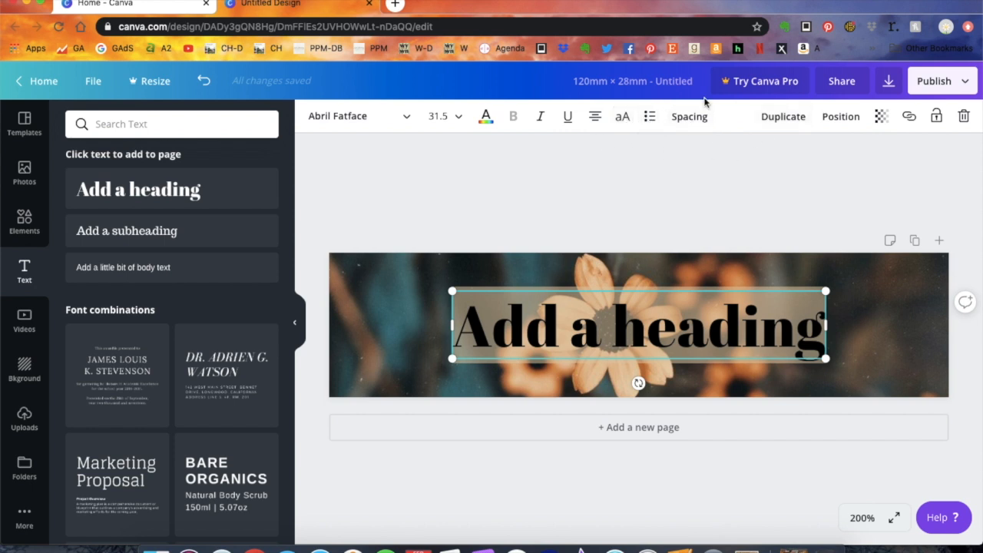
# - Browse the available fonts and try Architects Daughter on the heading
pyautogui.click(406, 122)
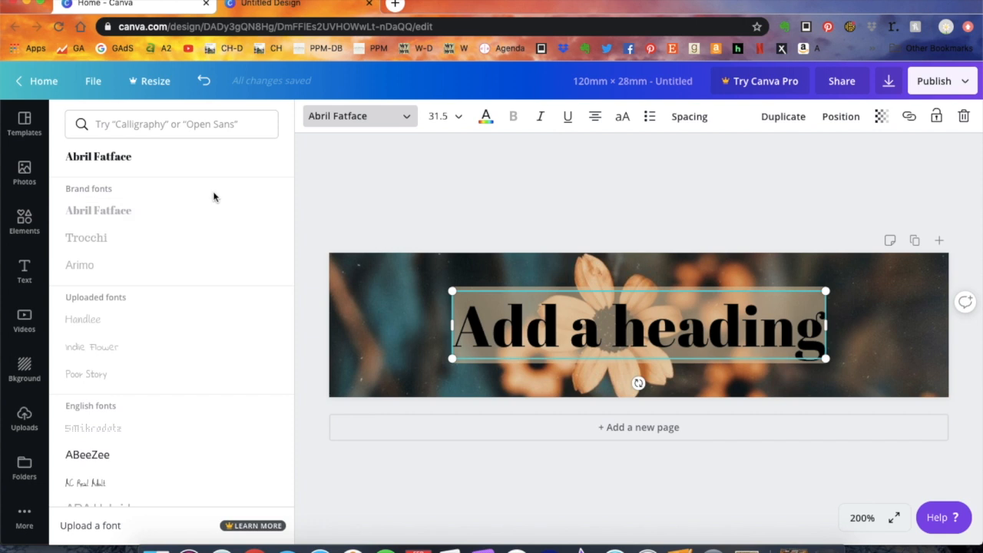
pyautogui.scroll(-4, 152, 280)
pyautogui.scroll(-8, 152, 279)
pyautogui.scroll(-3, 152, 279)
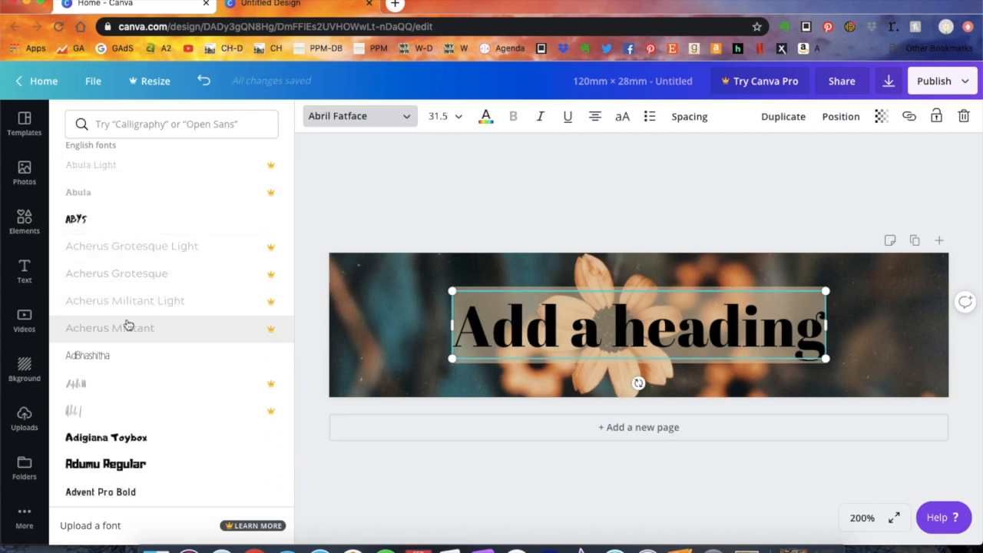
pyautogui.scroll(-15, 128, 325)
pyautogui.scroll(-15, 128, 325)
pyautogui.scroll(-10, 128, 325)
pyautogui.scroll(-10, 129, 325)
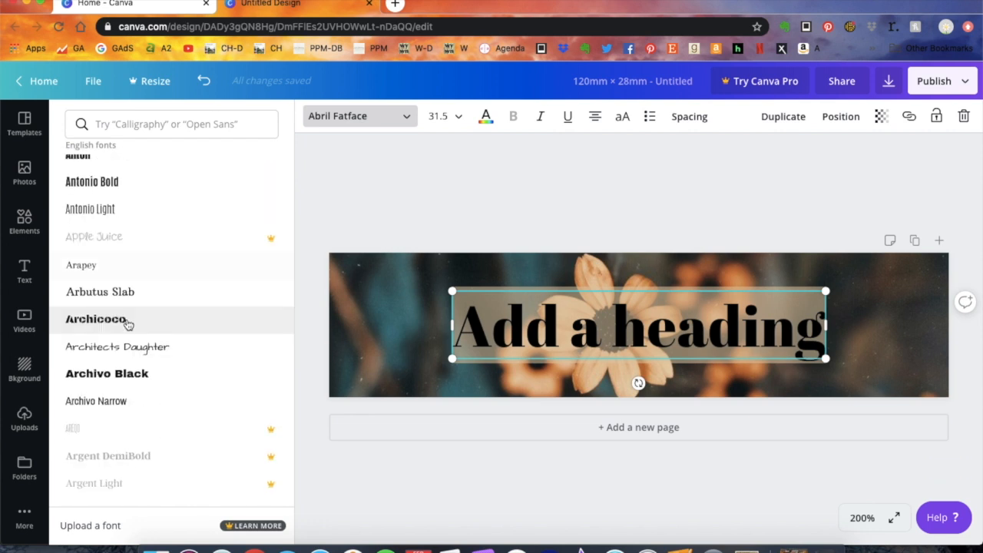
pyautogui.scroll(-3, 128, 325)
pyautogui.click(124, 304)
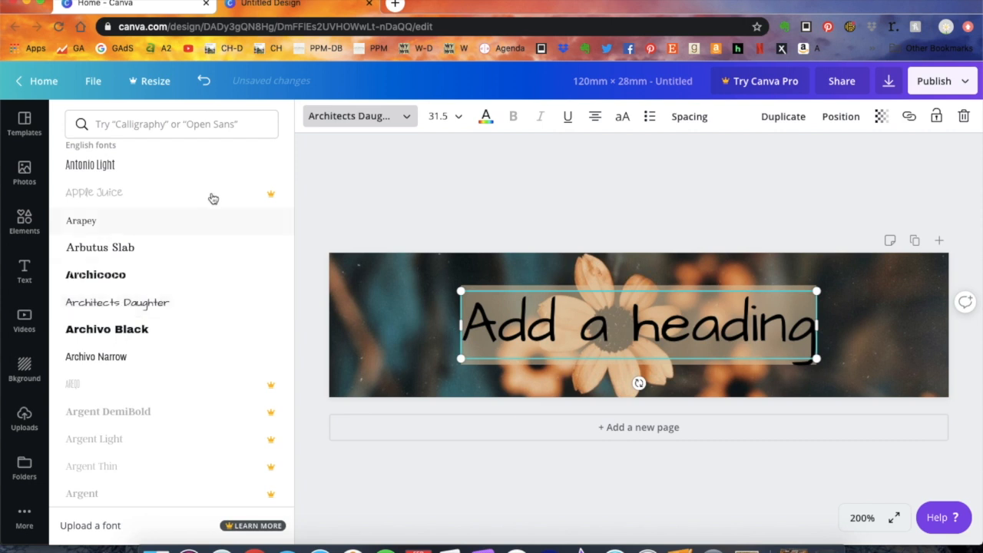
# - Find the font with the search term "shadows into" and apply Shadows Into Light Two to the heading
pyautogui.click(200, 127)
pyautogui.write('shadows i')
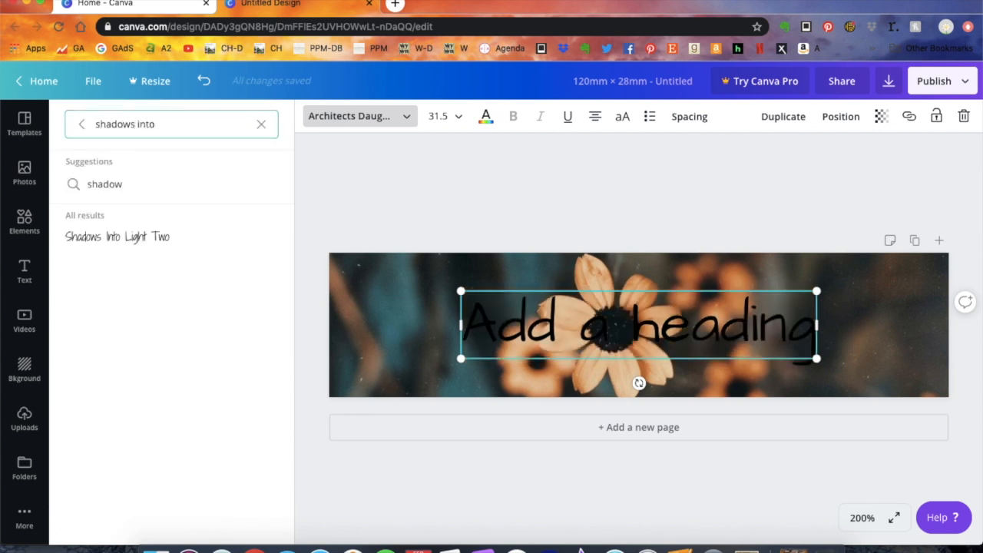
pyautogui.write('nto')
pyautogui.click(160, 238)
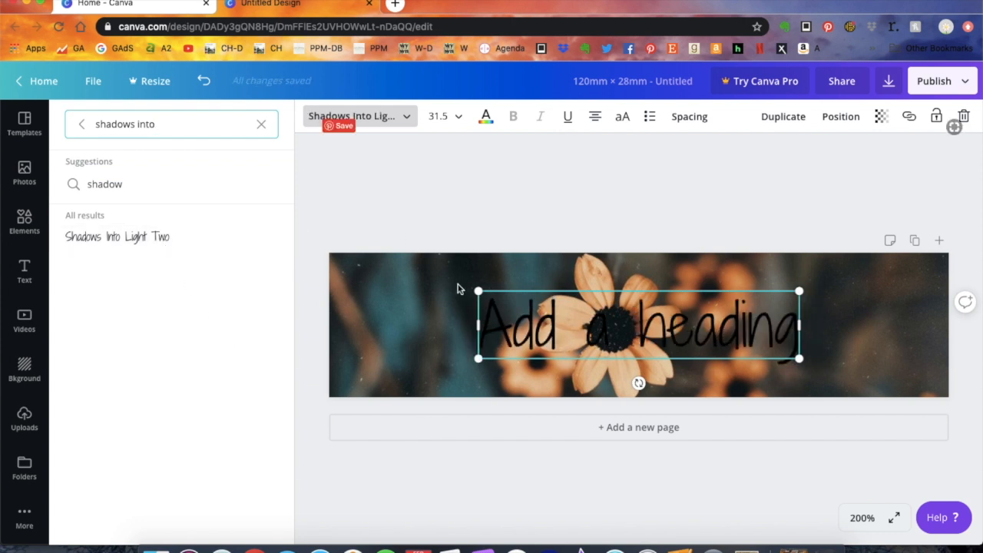
# - Replace the placeholder heading text with "March 2020" and deselect the text box
pyautogui.doubleClick(551, 330)
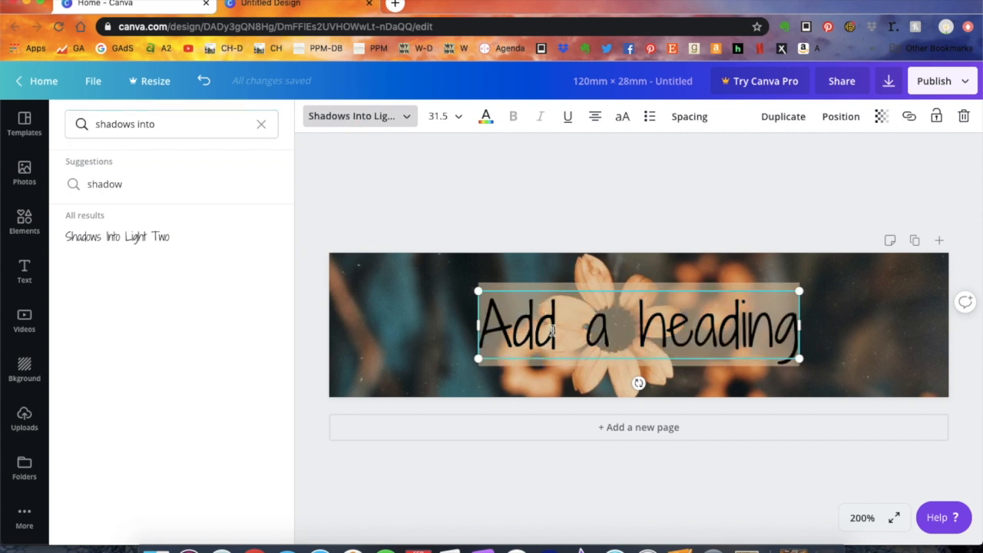
pyautogui.write('March')
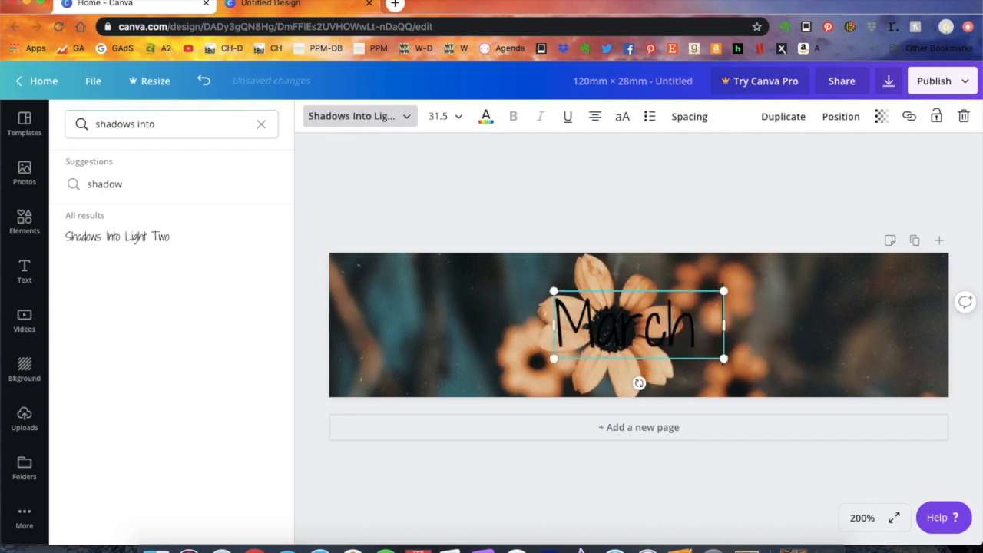
pyautogui.write(' 2020')
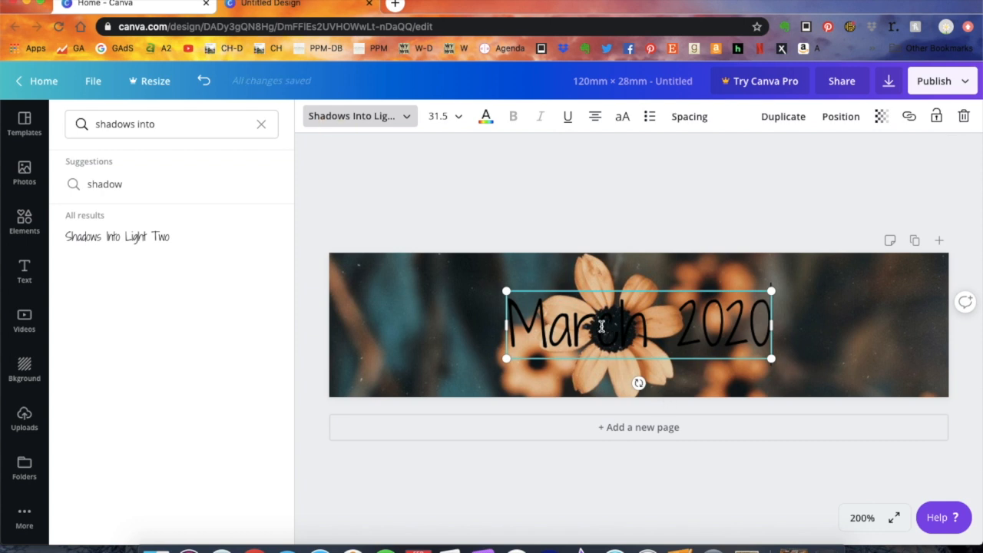
pyautogui.click(628, 201)
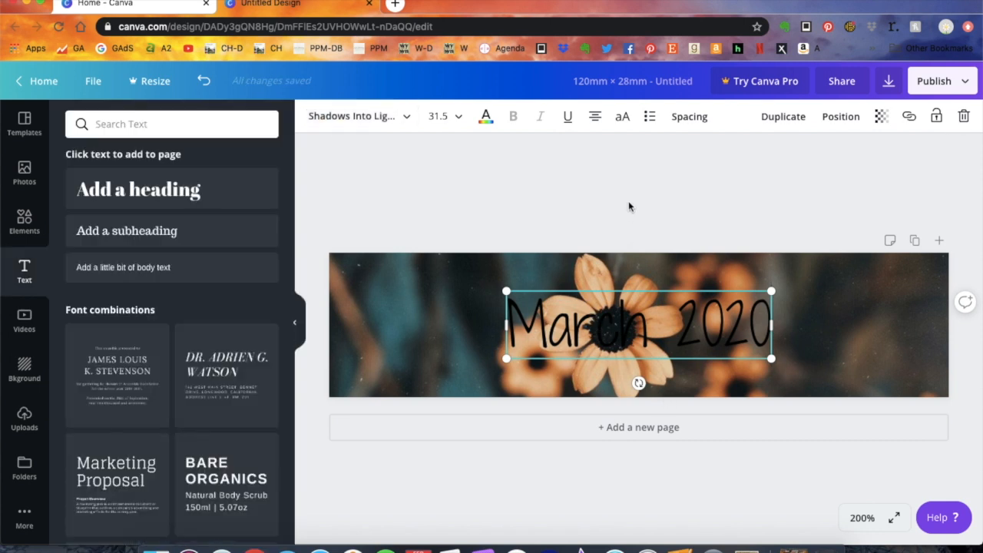
pyautogui.click(628, 202)
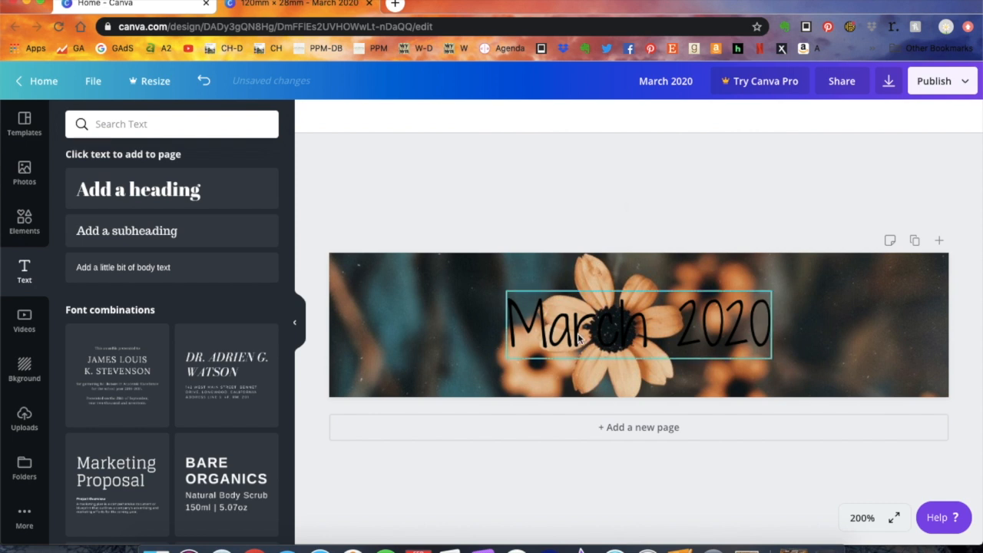
# - Set the "March 2020" text to the custom pale yellow-beige colour #dfdab6
pyautogui.click(593, 314)
pyautogui.click(485, 117)
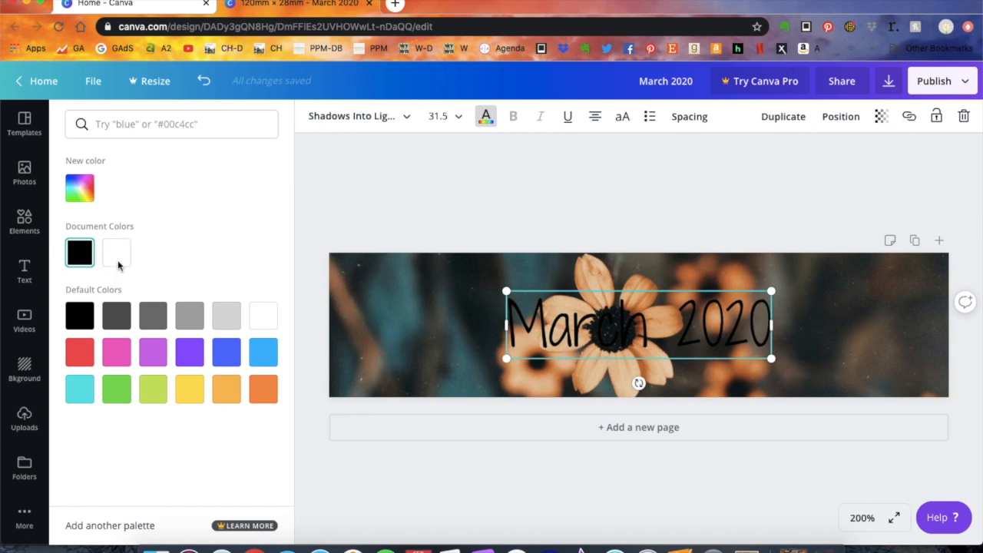
pyautogui.click(80, 189)
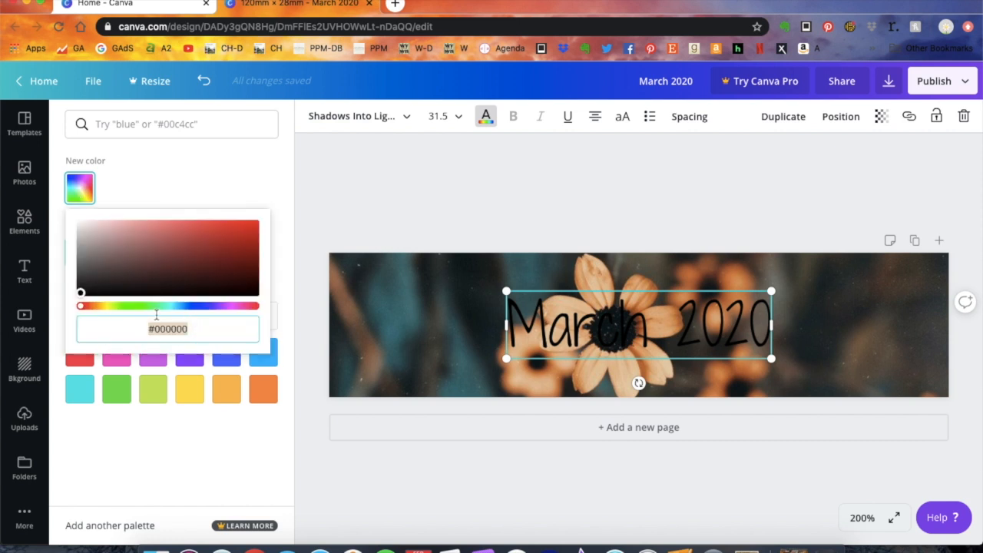
pyautogui.moveTo(82, 311); pyautogui.dragTo(103, 314)
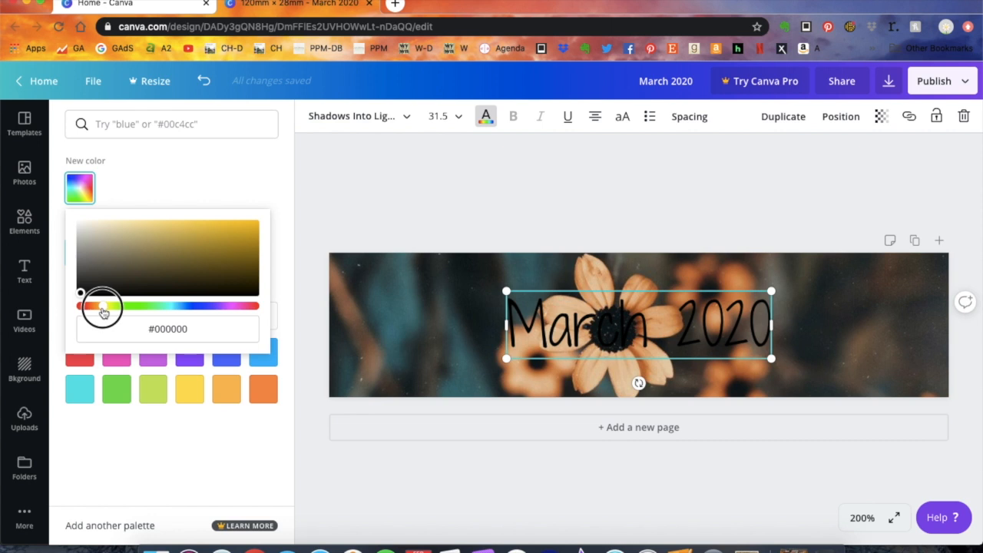
pyautogui.moveTo(104, 314); pyautogui.dragTo(106, 313)
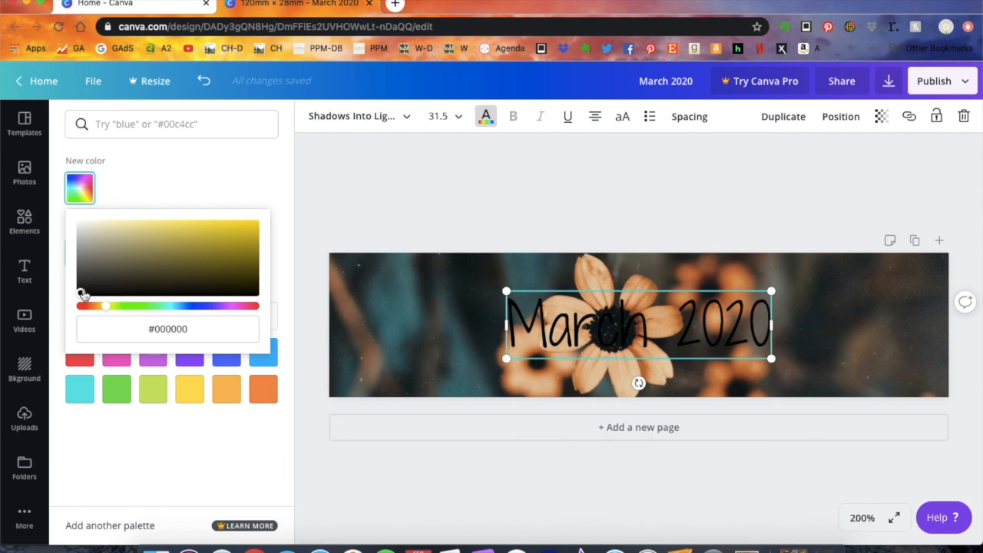
pyautogui.moveTo(81, 294); pyautogui.dragTo(110, 230)
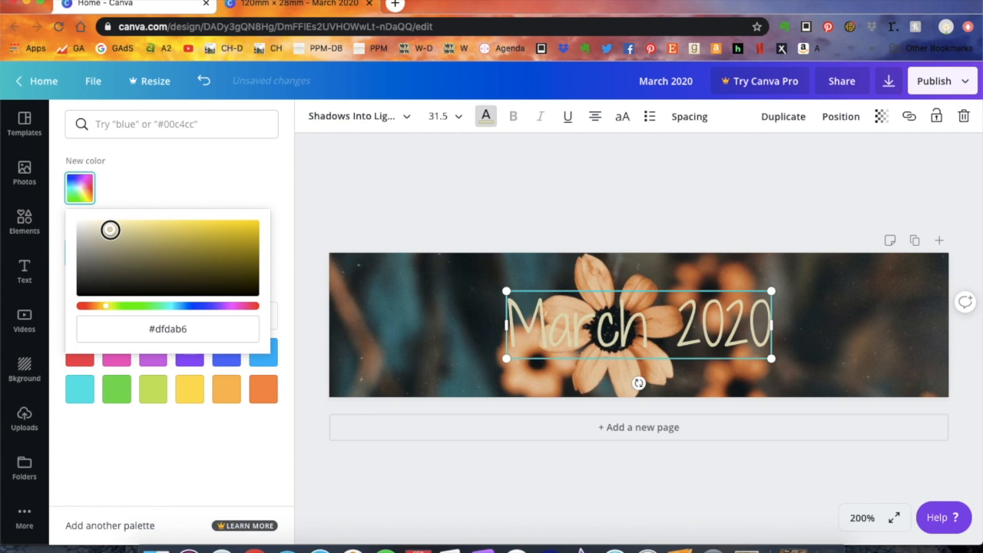
pyautogui.click(261, 466)
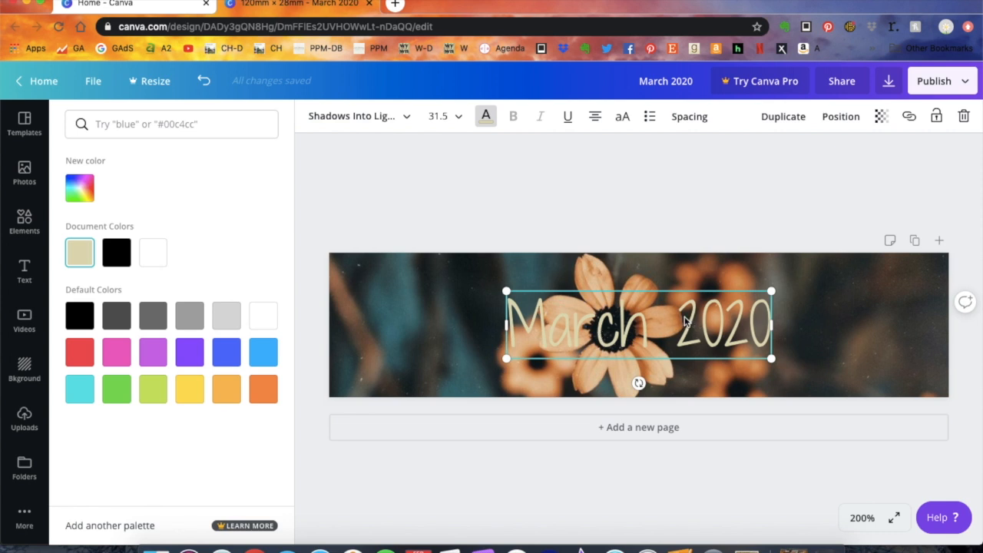
# - Move the "March 2020" text to the right of the large flower and narrow its text box to clear the petals
pyautogui.moveTo(629, 324); pyautogui.dragTo(792, 323)
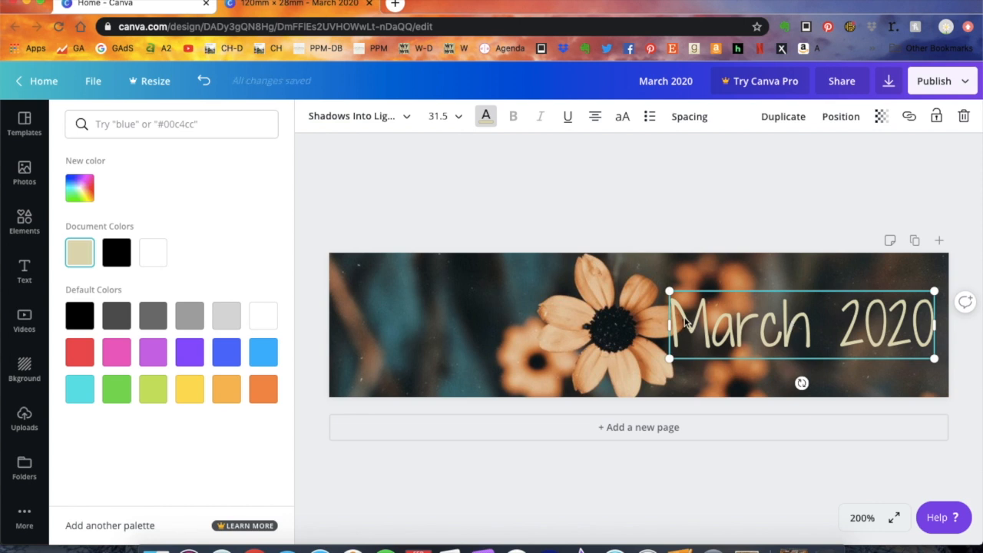
pyautogui.moveTo(734, 323); pyautogui.dragTo(748, 321)
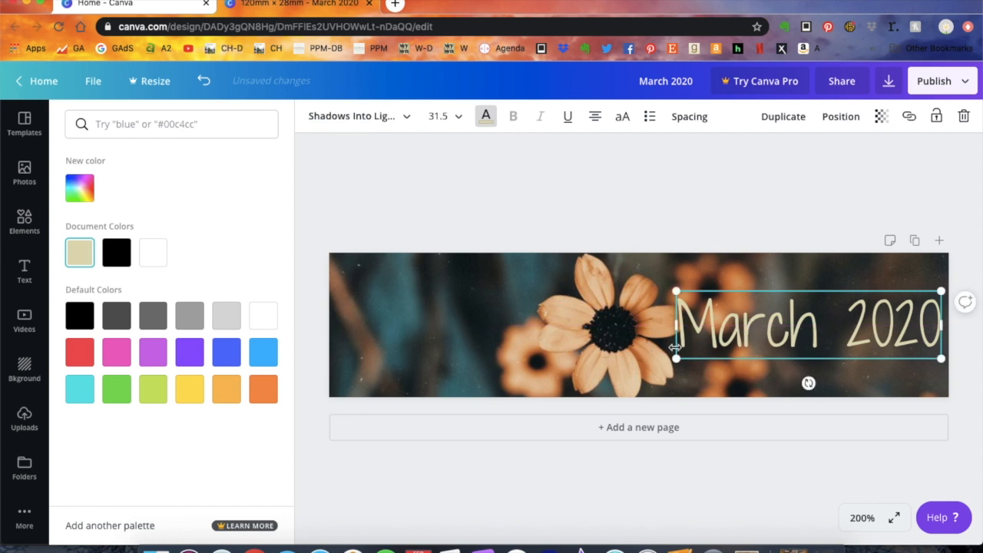
pyautogui.moveTo(674, 324)
pyautogui.mouseDown()
pyautogui.moveTo(691, 324)
pyautogui.moveTo(668, 332)
pyautogui.mouseUp()
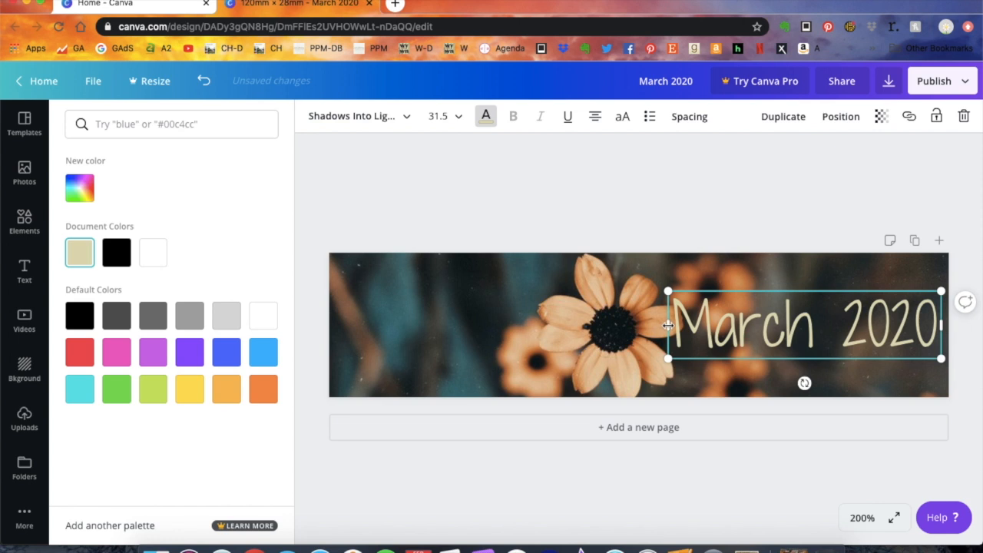
pyautogui.moveTo(668, 325); pyautogui.dragTo(689, 325)
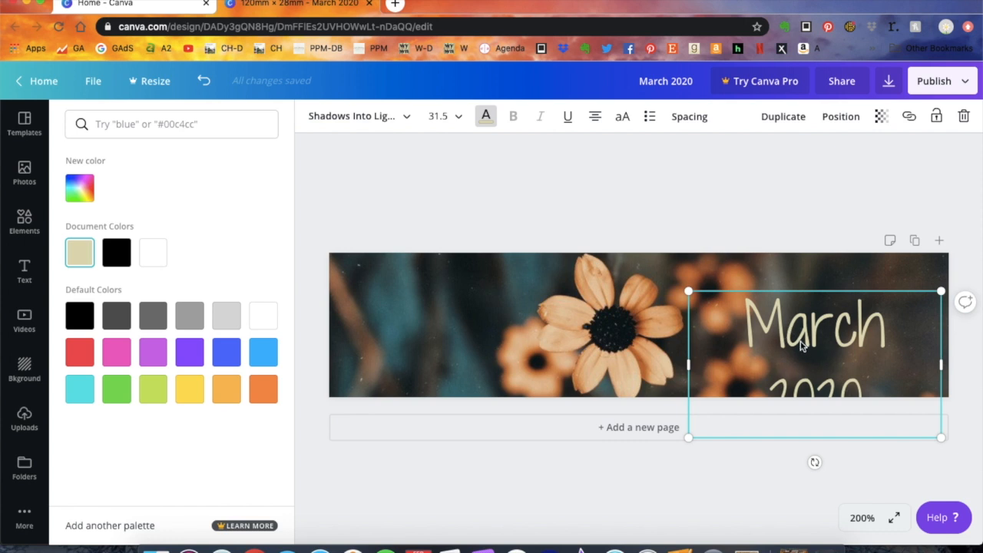
# - Set the font size of the "March 2020" text to 24
pyautogui.click(456, 120)
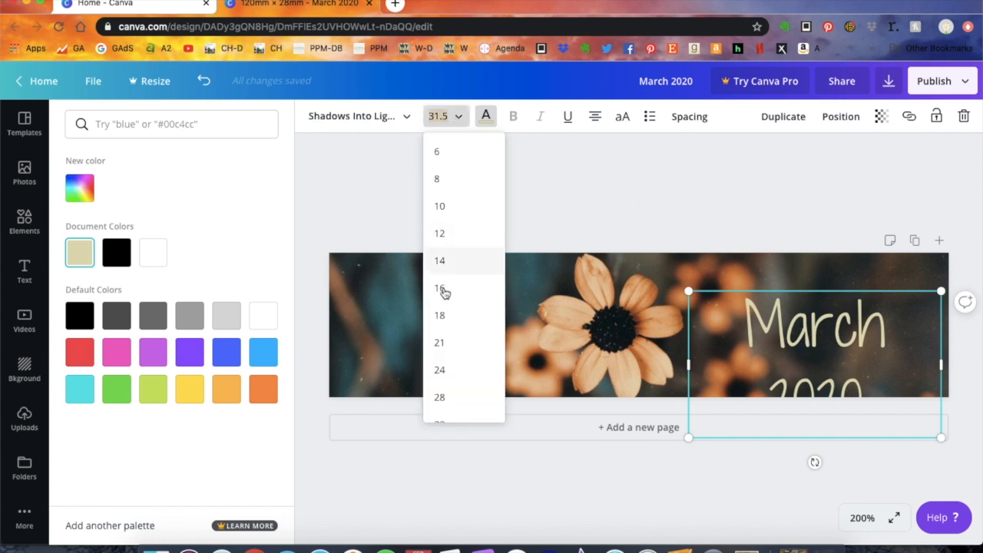
pyautogui.scroll(-3, 444, 295)
pyautogui.scroll(-1, 443, 300)
pyautogui.scroll(1, 443, 300)
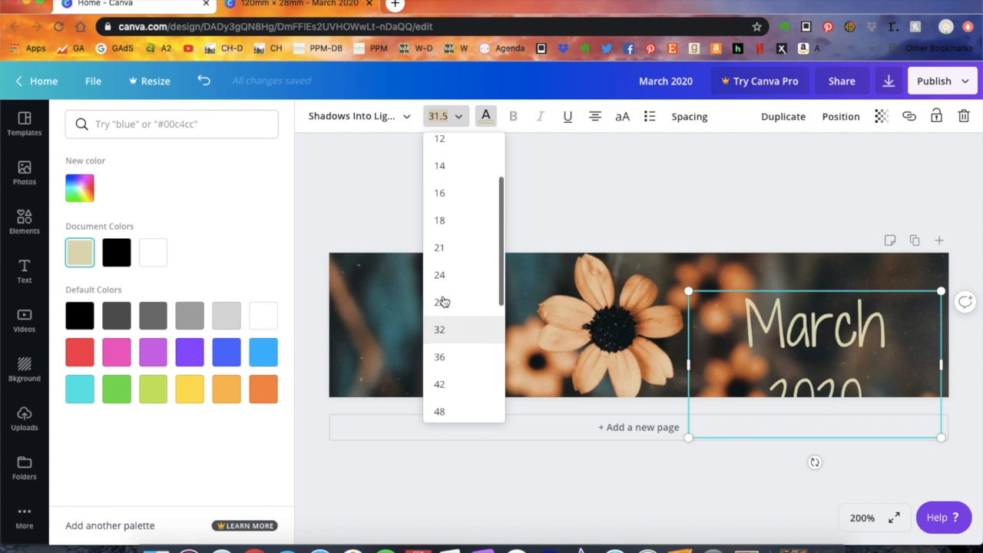
pyautogui.click(440, 293)
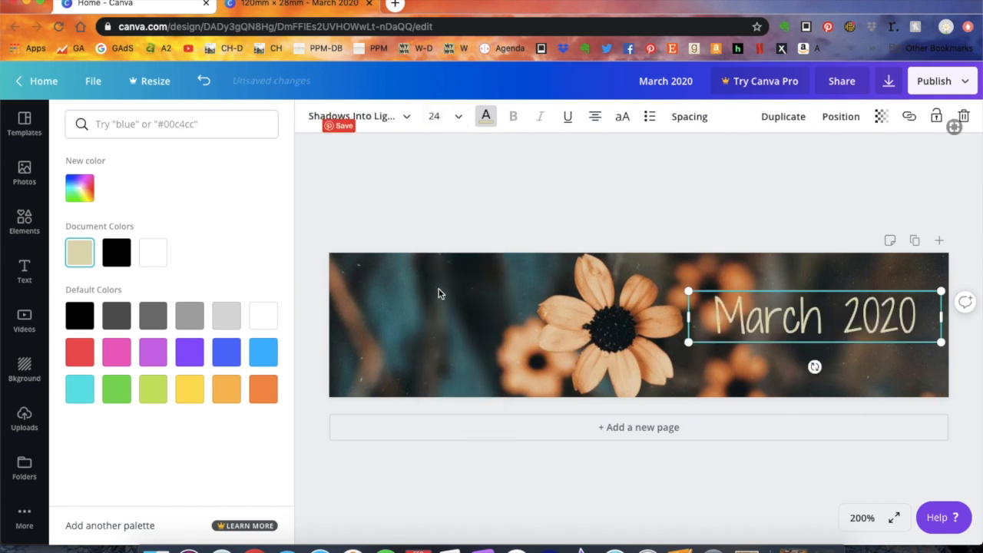
# - Shift the "March 2020" text down to the vertical centre of the header and deselect it
pyautogui.click(767, 317)
pyautogui.moveTo(767, 317); pyautogui.dragTo(767, 323)
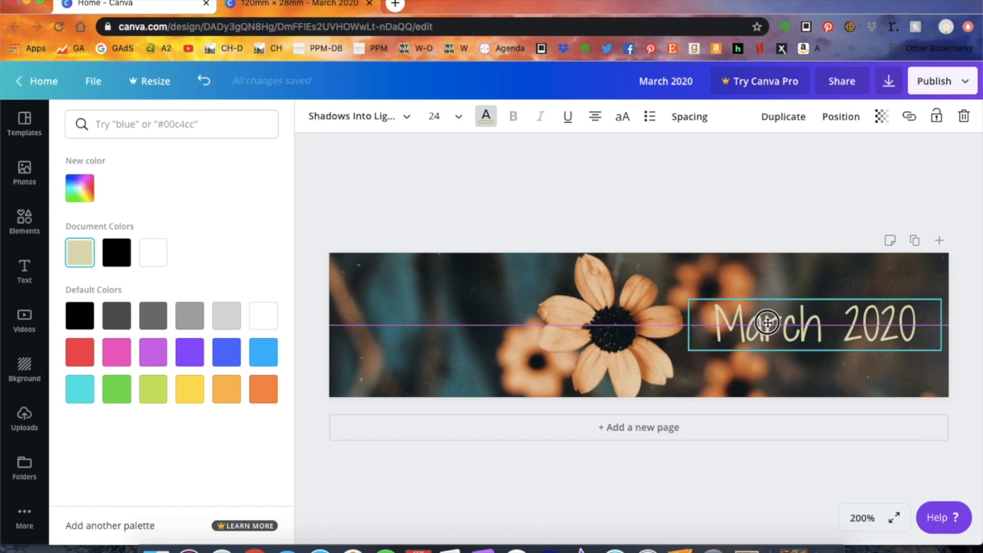
pyautogui.moveTo(767, 323); pyautogui.dragTo(767, 323)
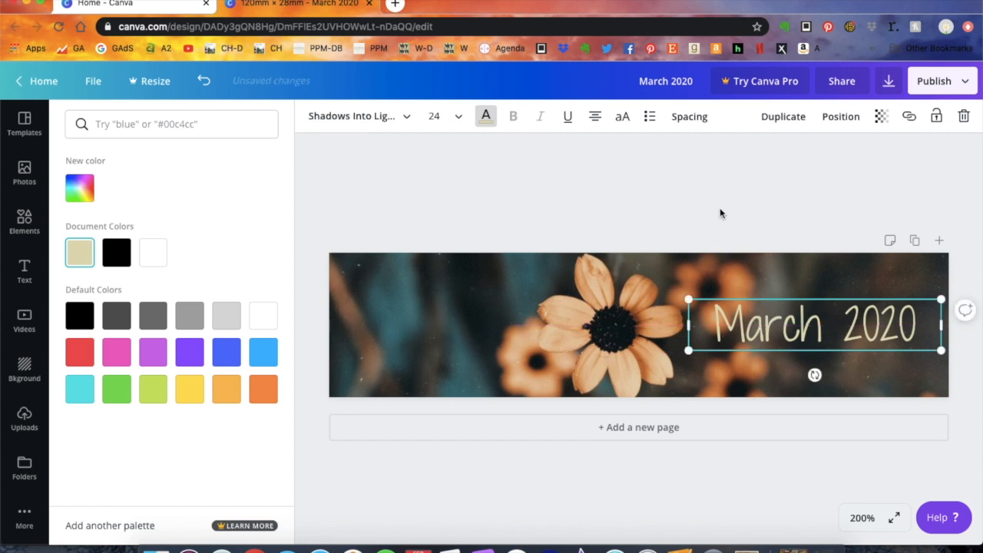
pyautogui.press('Escape')
pyautogui.press('Escape')
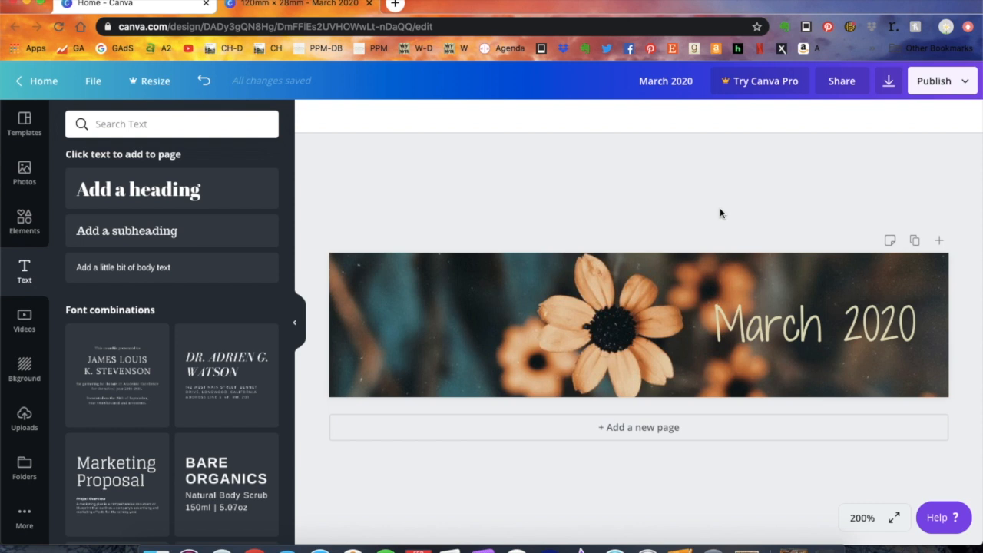
# - Download the finished header as a PNG file and dismiss the upgrade offer
pyautogui.click(956, 85)
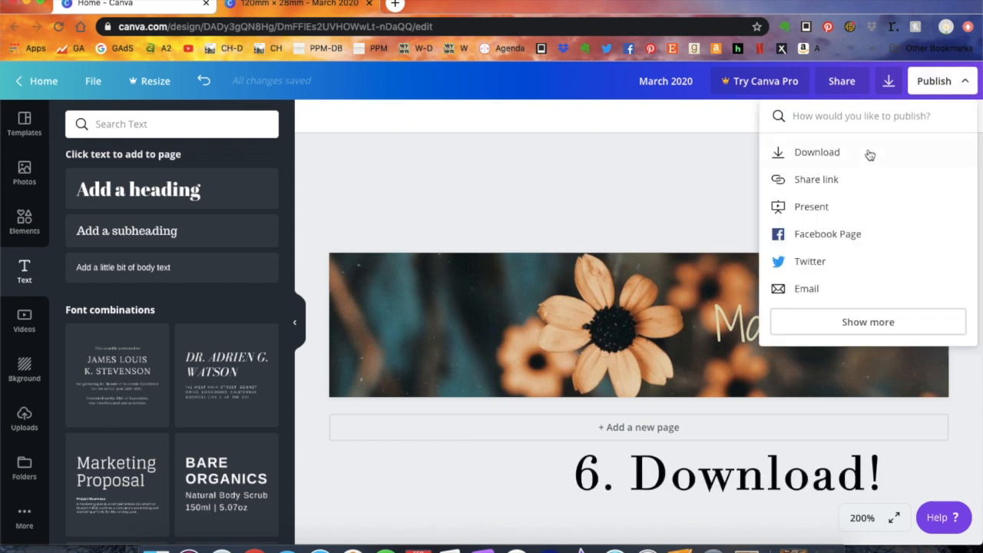
pyautogui.click(820, 157)
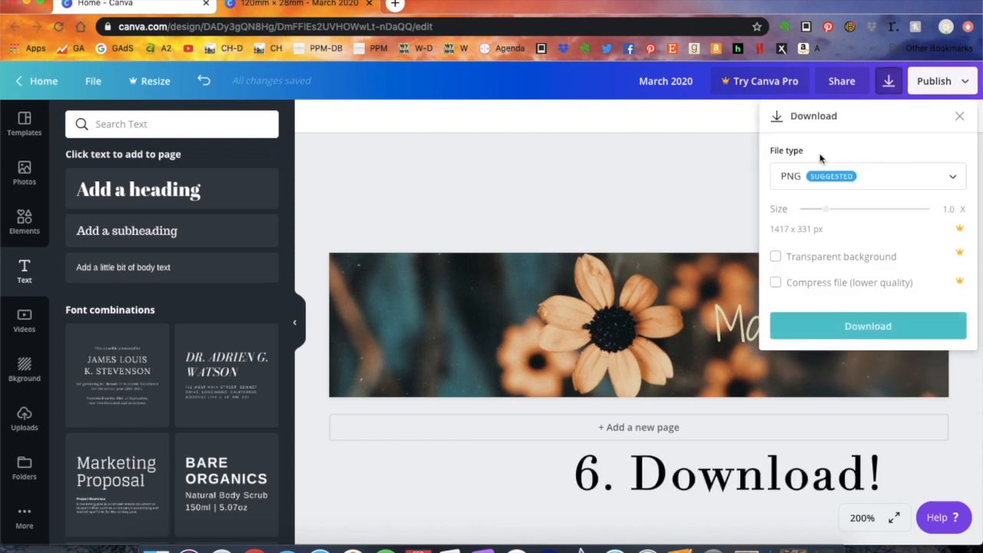
pyautogui.click(859, 329)
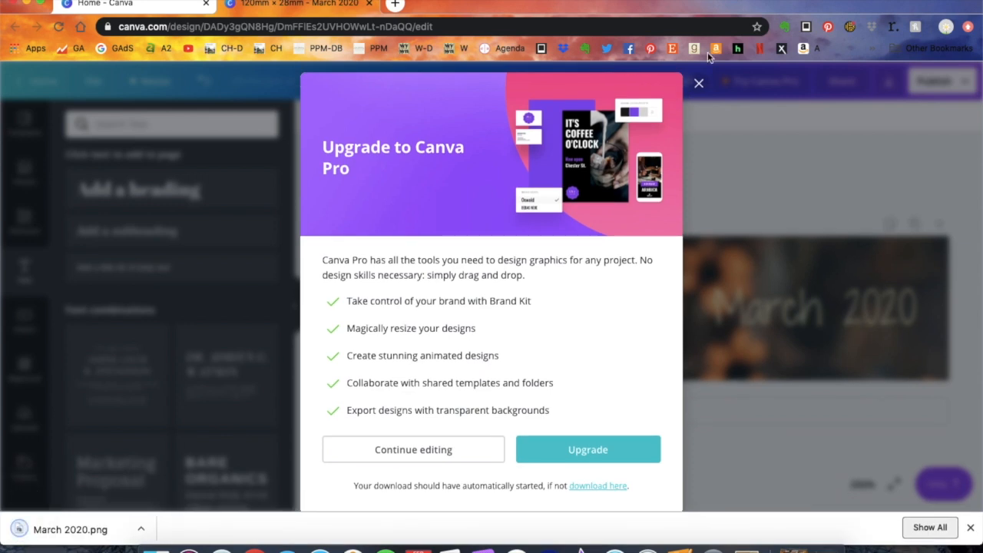
pyautogui.click(698, 84)
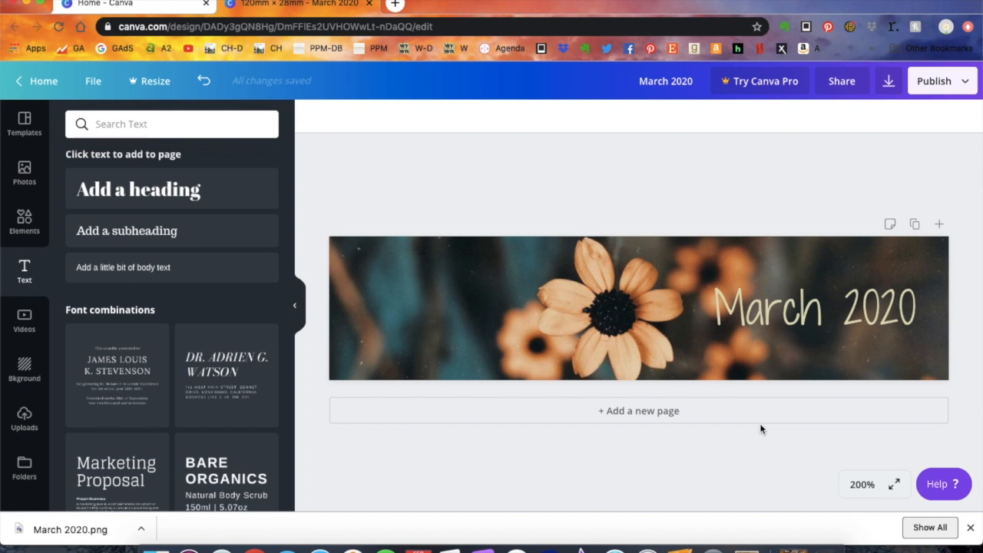
# - Switch to Preview, rotate the February 2020 planner photo upright to view its headers, and put the photo away
pyautogui.click(971, 528)
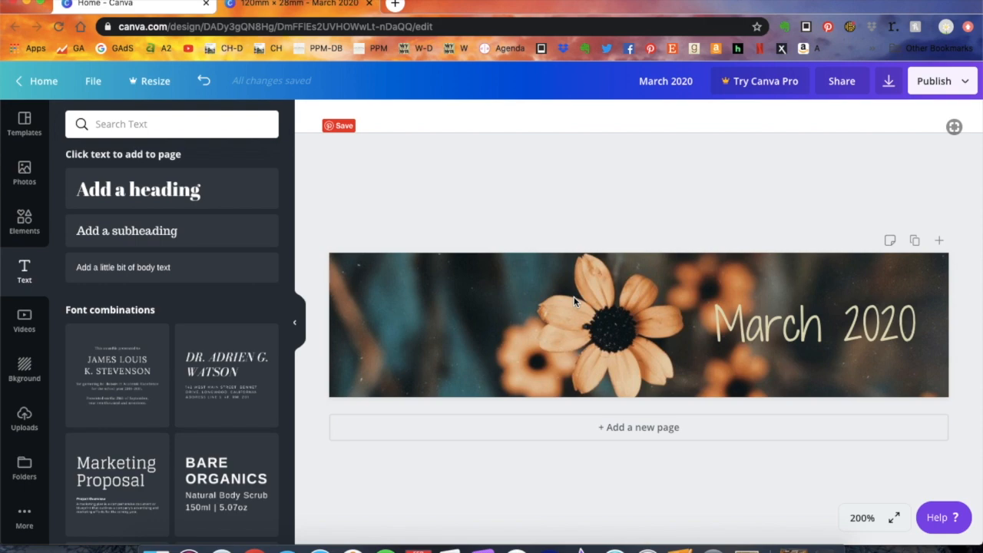
pyautogui.click(775, 542)
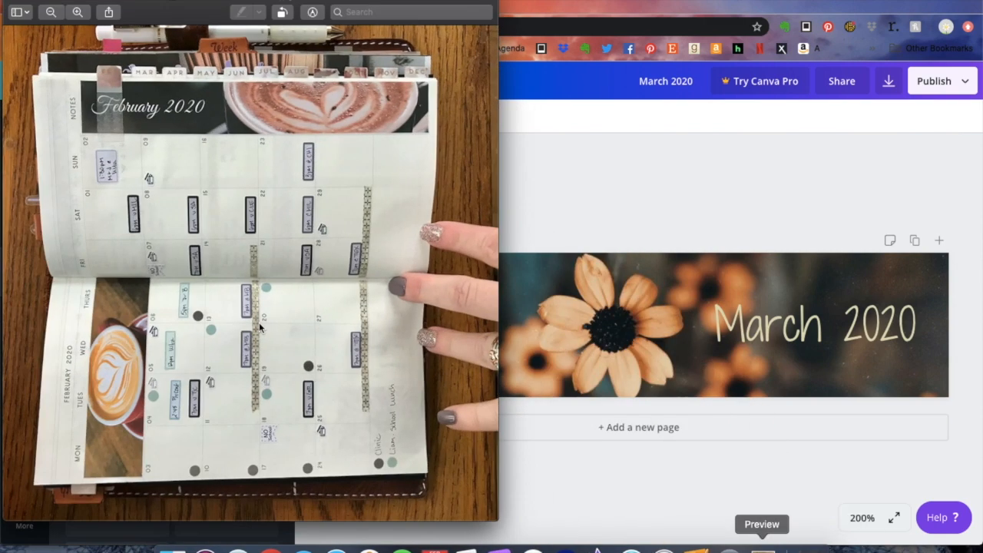
pyautogui.click(284, 12)
pyautogui.click(284, 12)
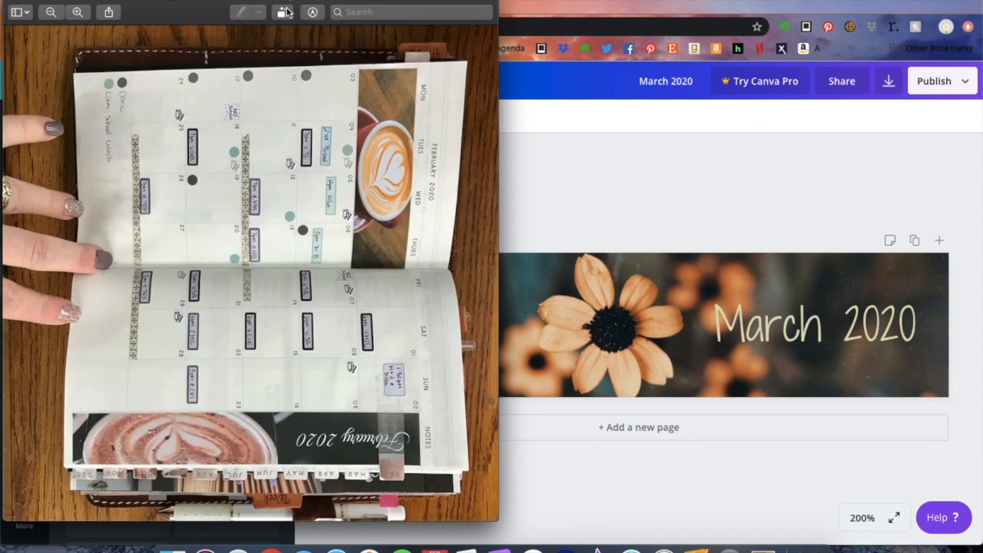
pyautogui.click(285, 12)
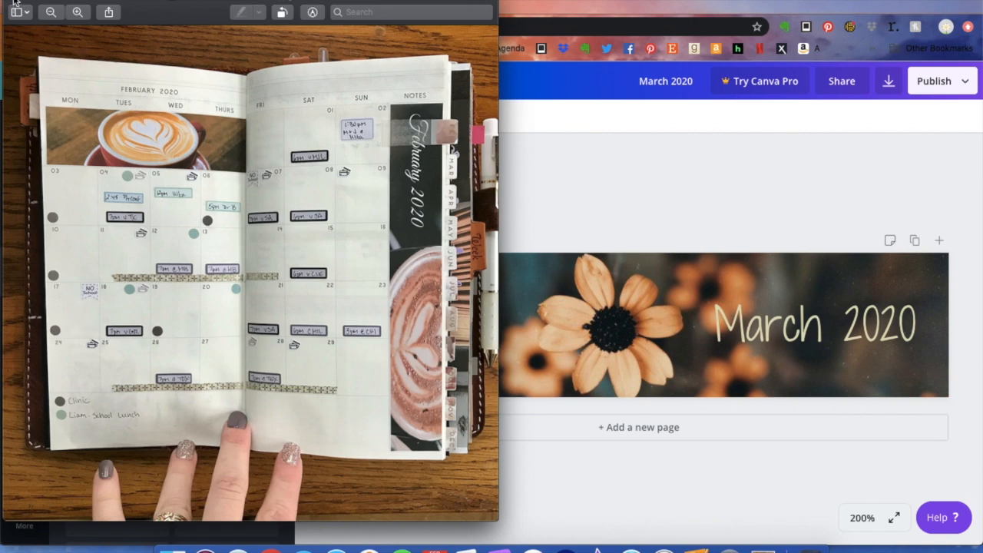
pyautogui.click(26, 3)
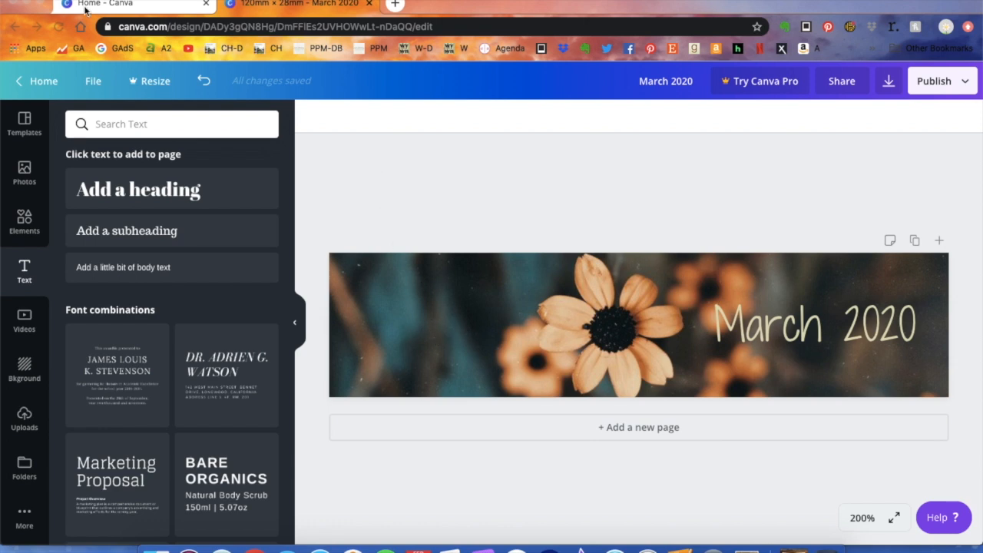
# - Switch to Pages, create a new document from the Blank template and enlarge its window
pyautogui.click(29, 6)
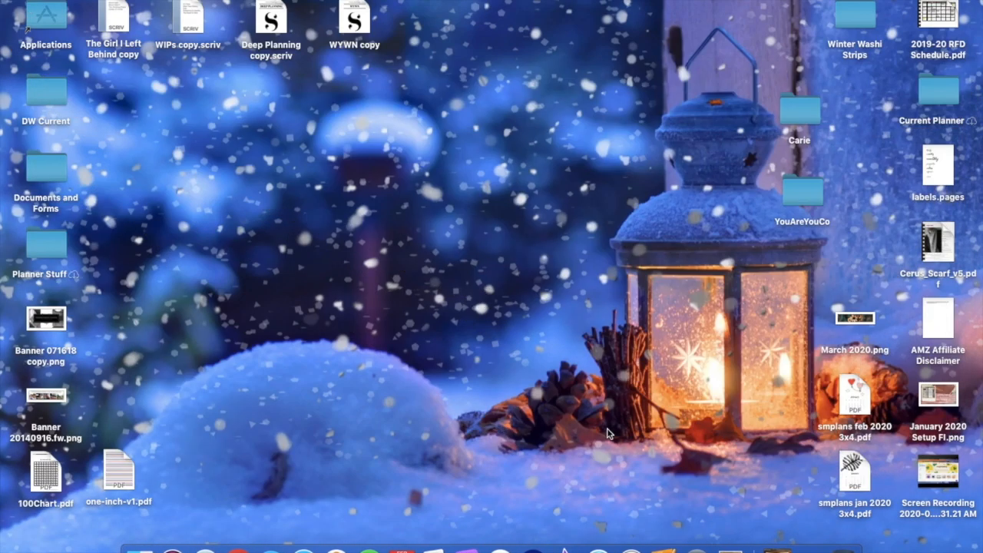
pyautogui.click(663, 547)
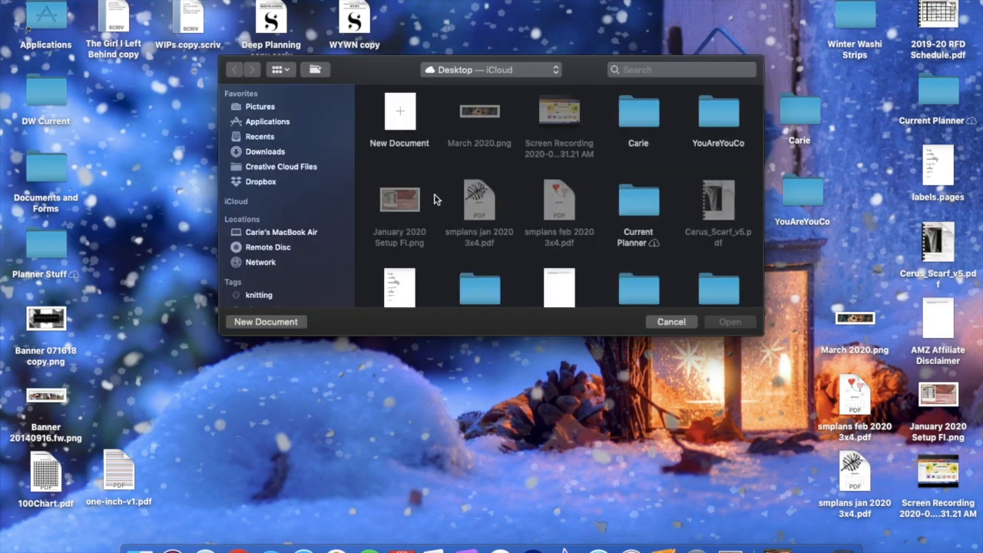
pyautogui.click(400, 114)
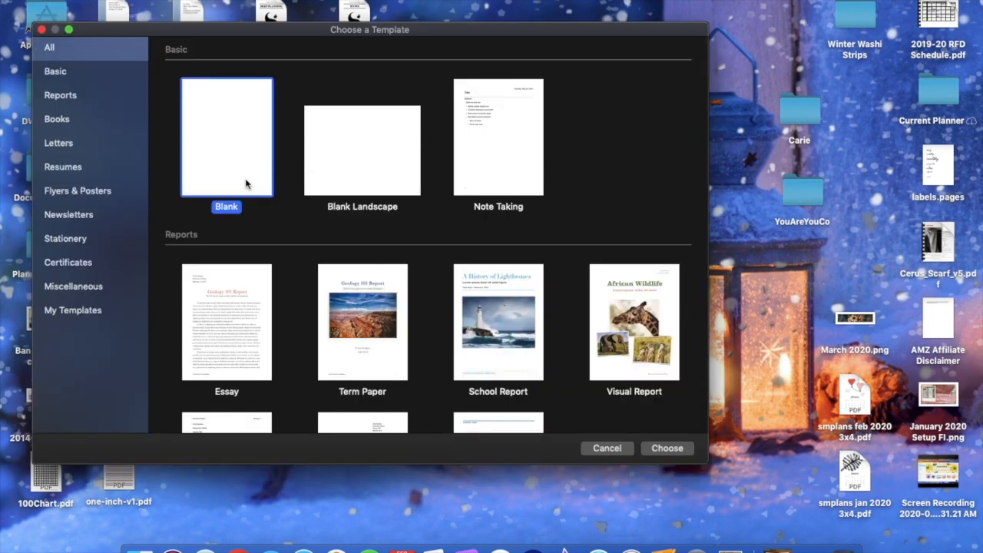
pyautogui.click(667, 452)
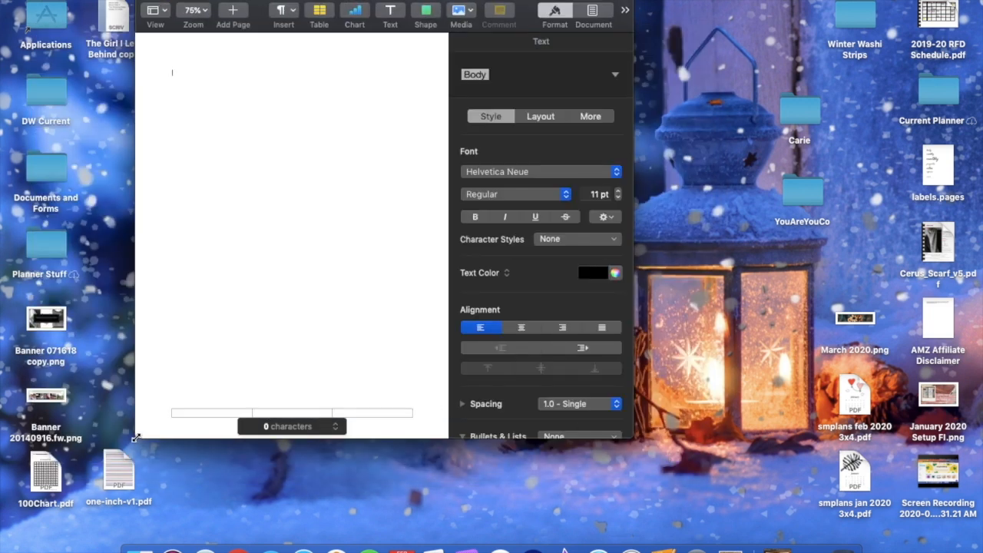
pyautogui.moveTo(136, 438); pyautogui.dragTo(26, 511)
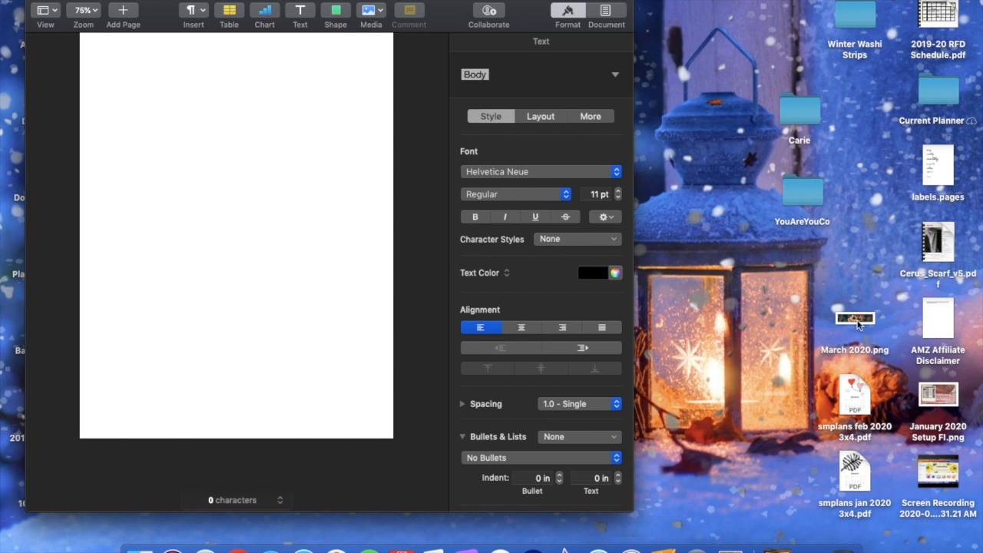
# - Insert March 2020.png near the top of the page to view its size and position settings, and discard the document unsaved
pyautogui.moveTo(861, 322); pyautogui.dragTo(233, 107)
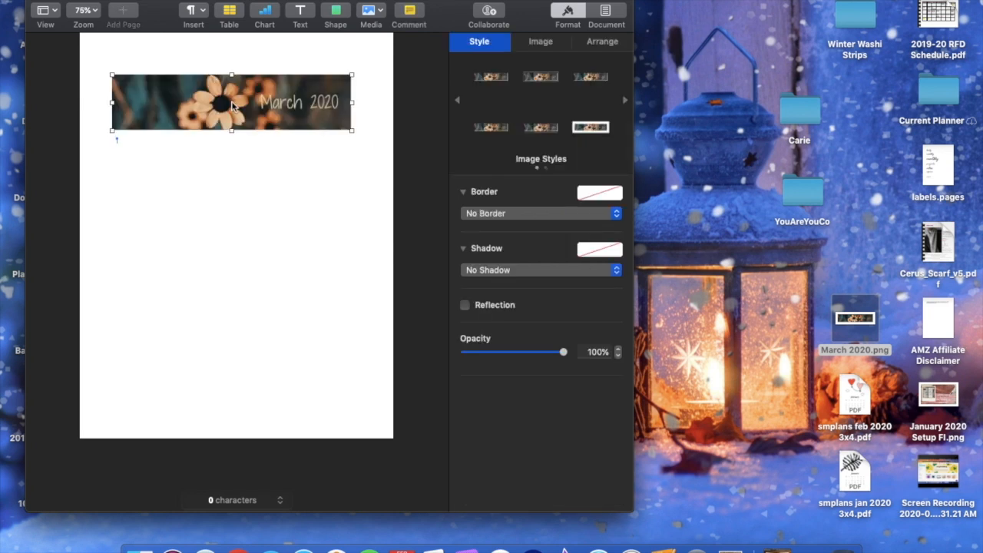
pyautogui.click(603, 41)
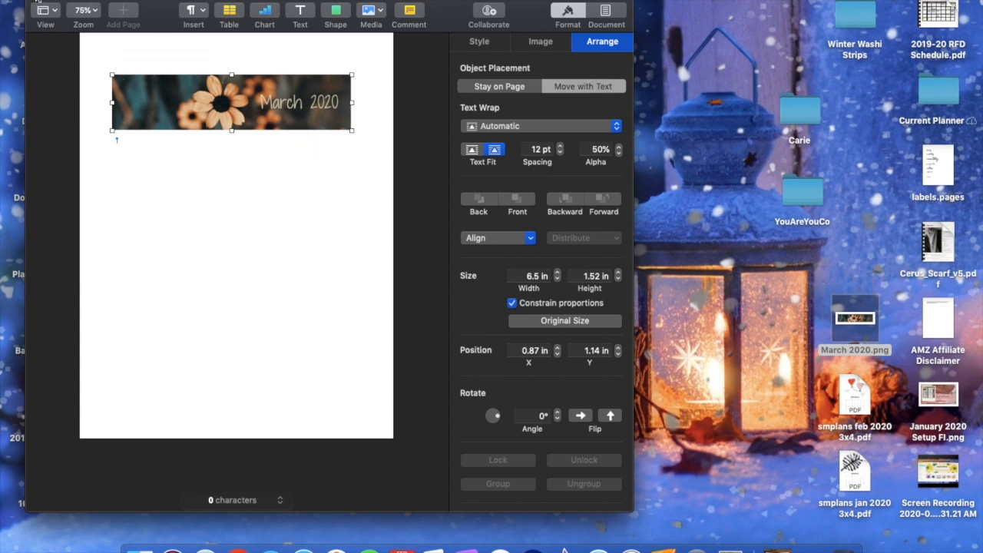
pyautogui.click(36, 2)
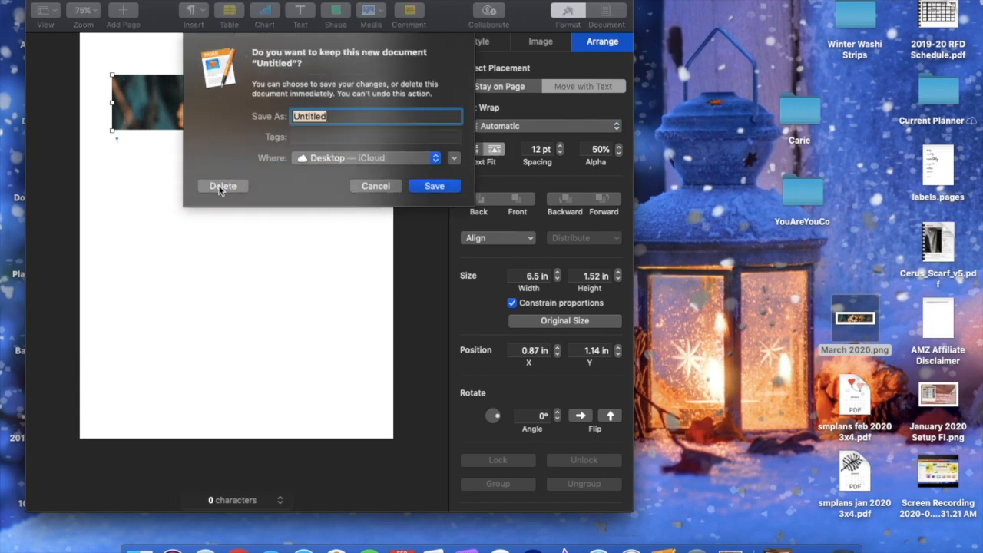
pyautogui.click(219, 187)
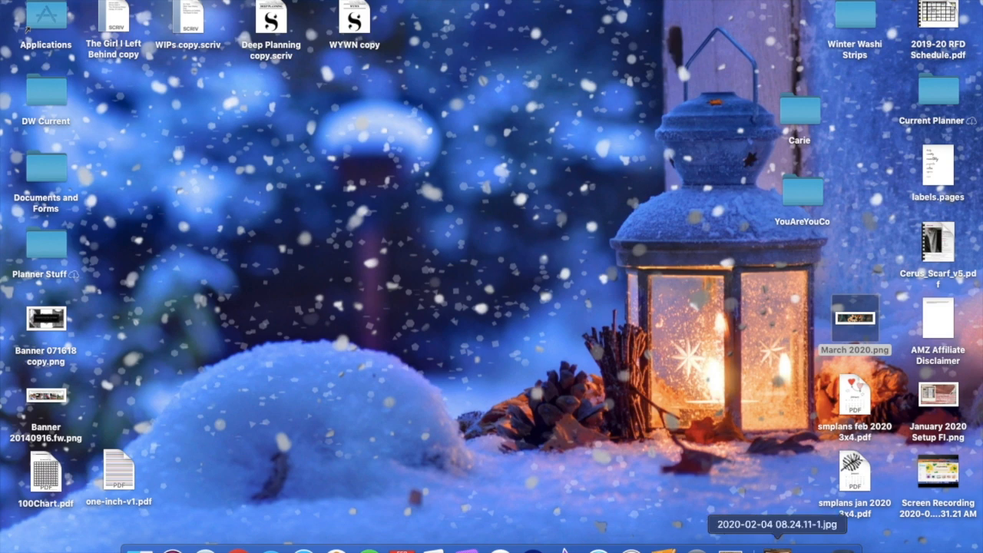
# - Switch back to Canva in Chrome, close the March 2020 design and dismiss the custom size form
pyautogui.click(812, 547)
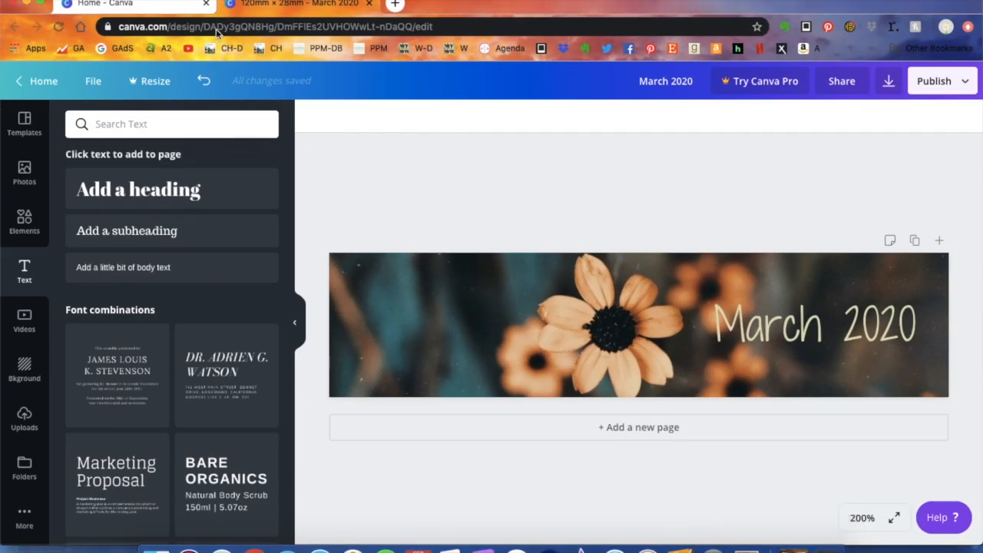
pyautogui.click(369, 4)
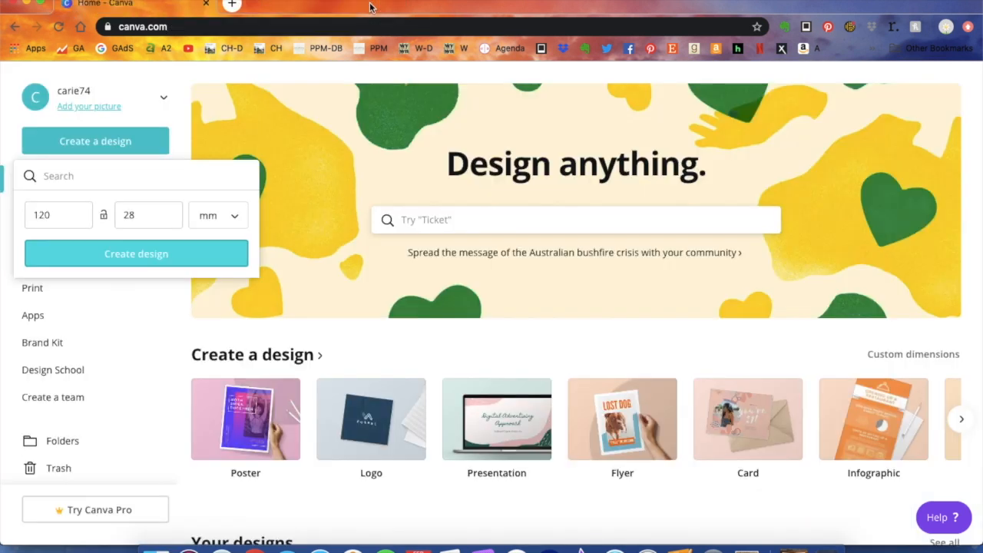
pyautogui.click(248, 74)
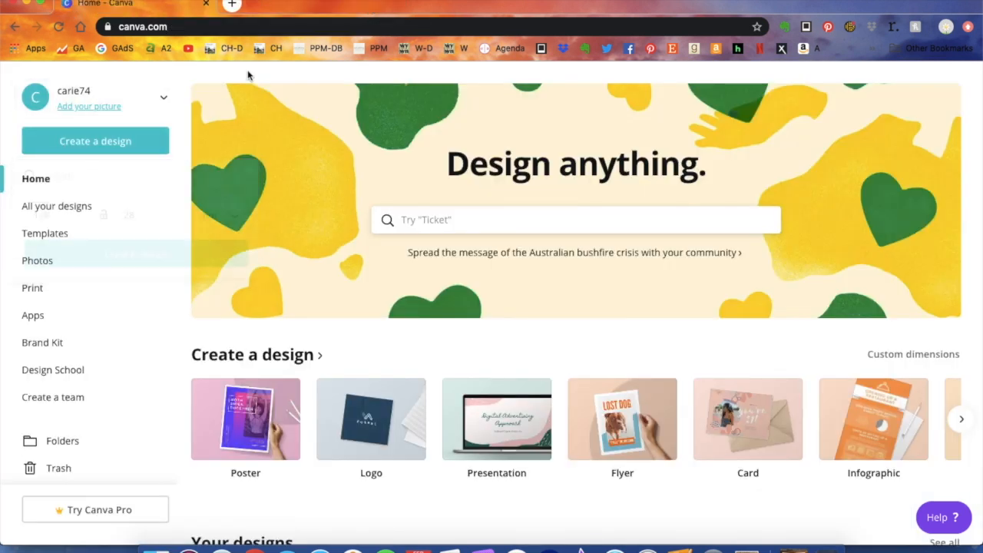
# - Open the list of all designs and look through the earlier planner headers and page designs
pyautogui.click(74, 210)
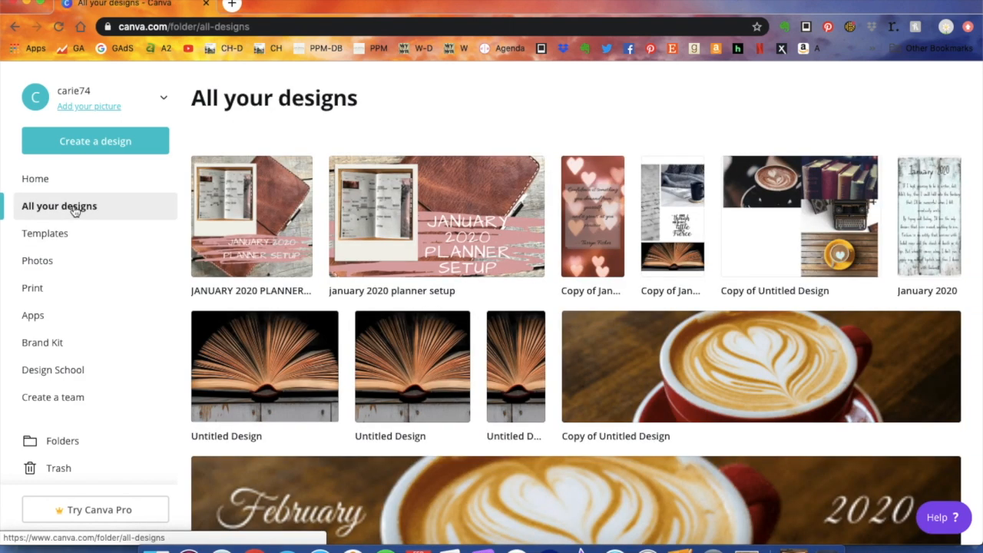
pyautogui.scroll(-3, 366, 334)
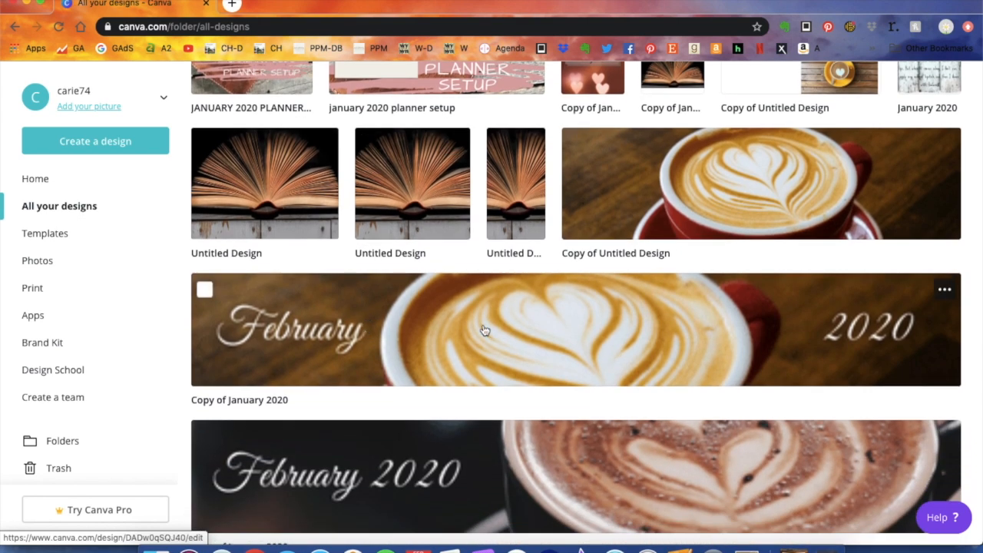
pyautogui.scroll(-2, 485, 329)
pyautogui.scroll(3, 484, 330)
pyautogui.scroll(1, 484, 330)
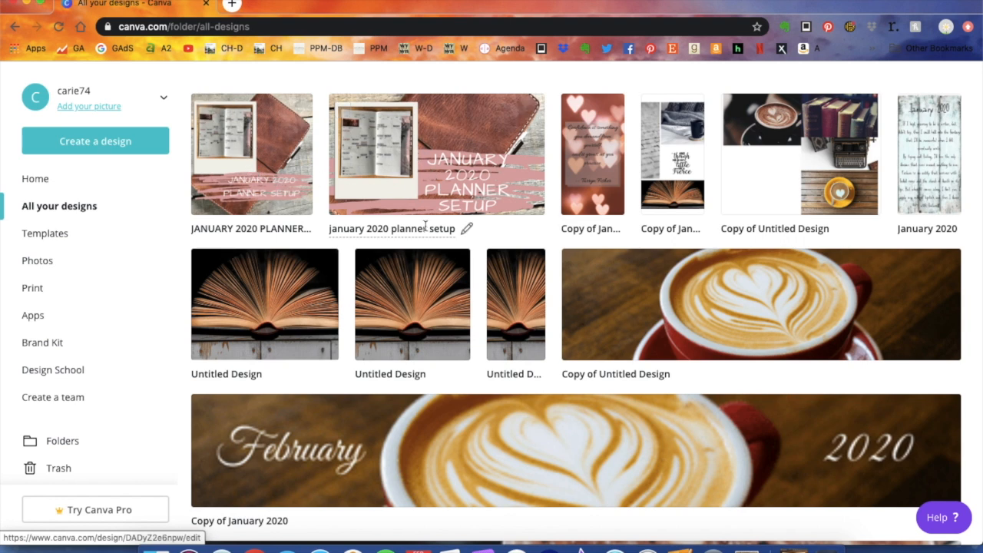
pyautogui.scroll(-4, 504, 249)
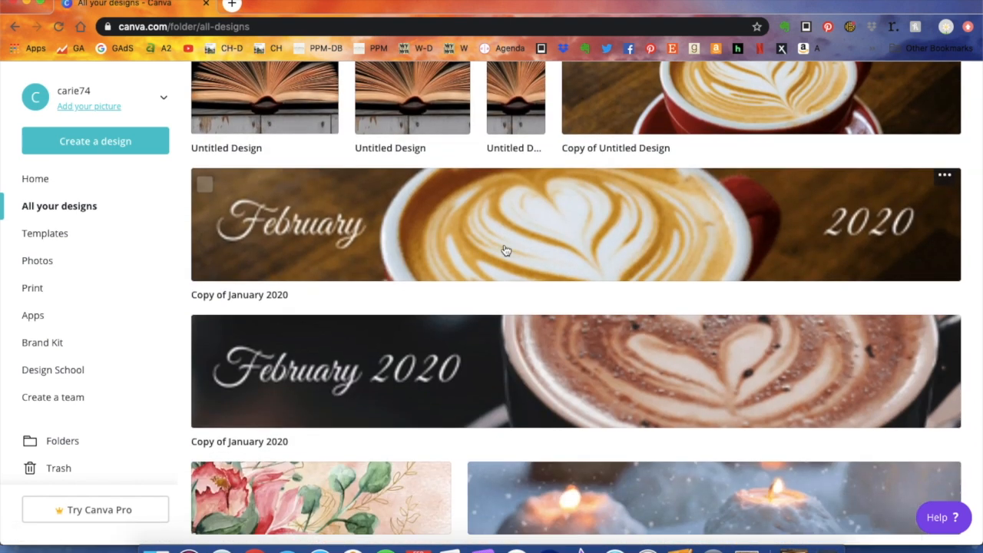
pyautogui.scroll(4, 504, 249)
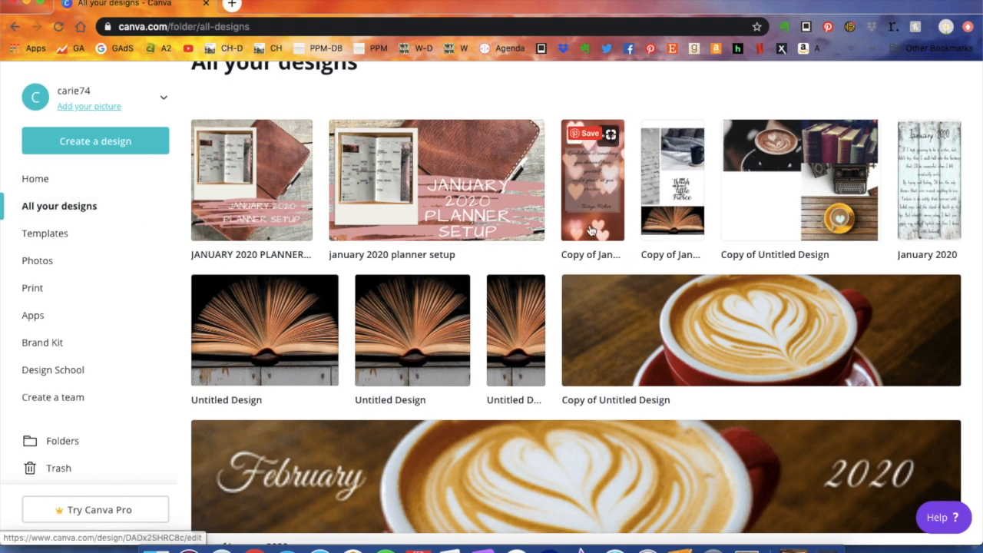
pyautogui.scroll(-3, 591, 230)
pyautogui.scroll(-5, 590, 230)
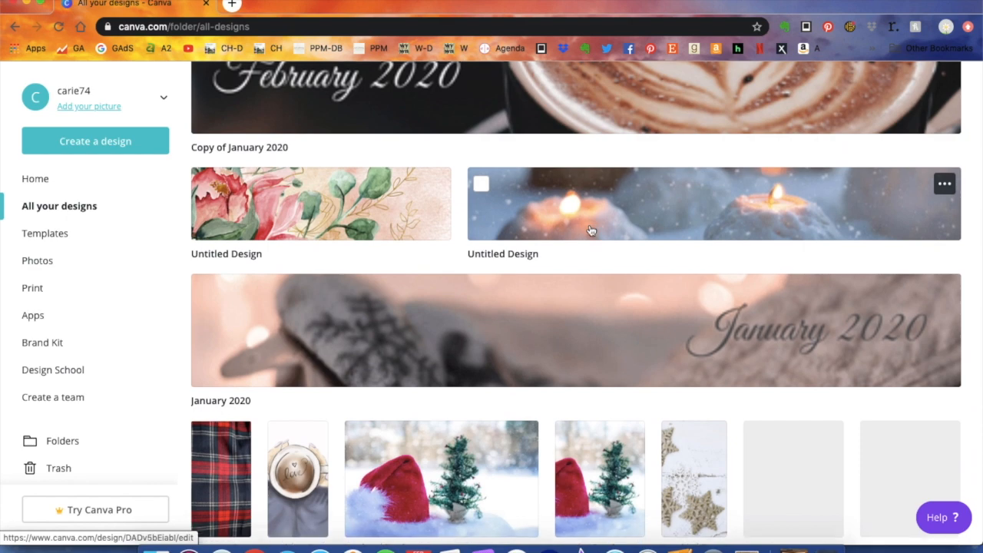
pyautogui.scroll(10, 590, 231)
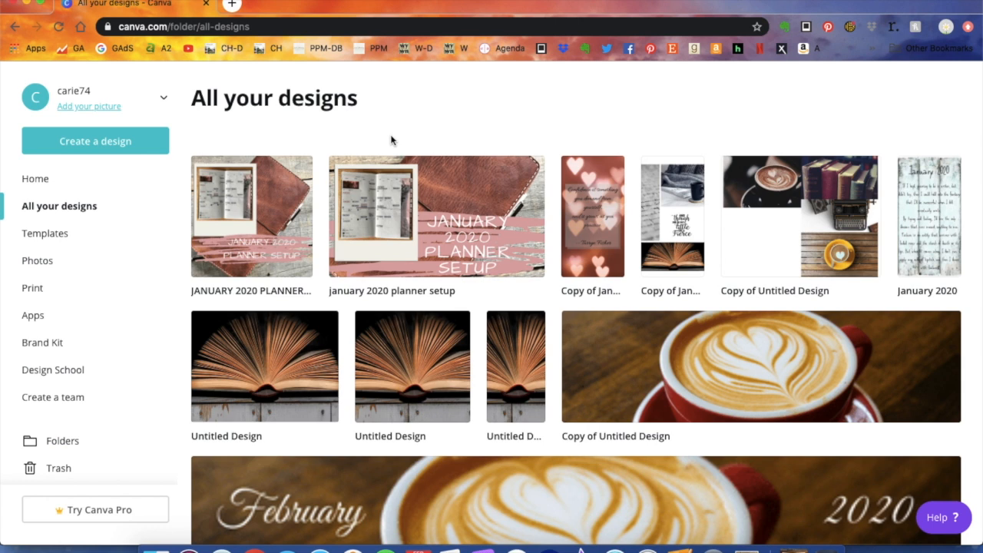
pyautogui.scroll(-3, 497, 132)
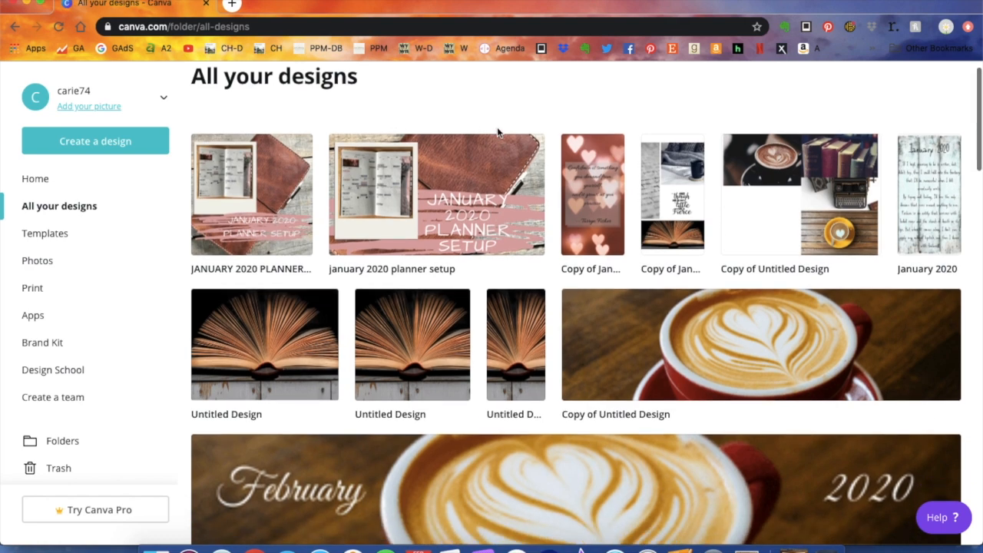
pyautogui.scroll(3, 497, 132)
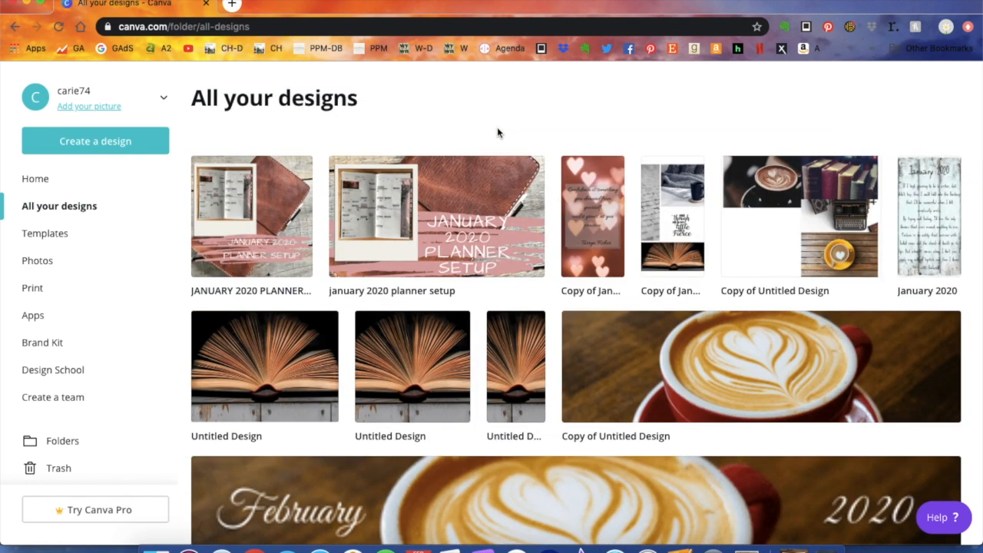